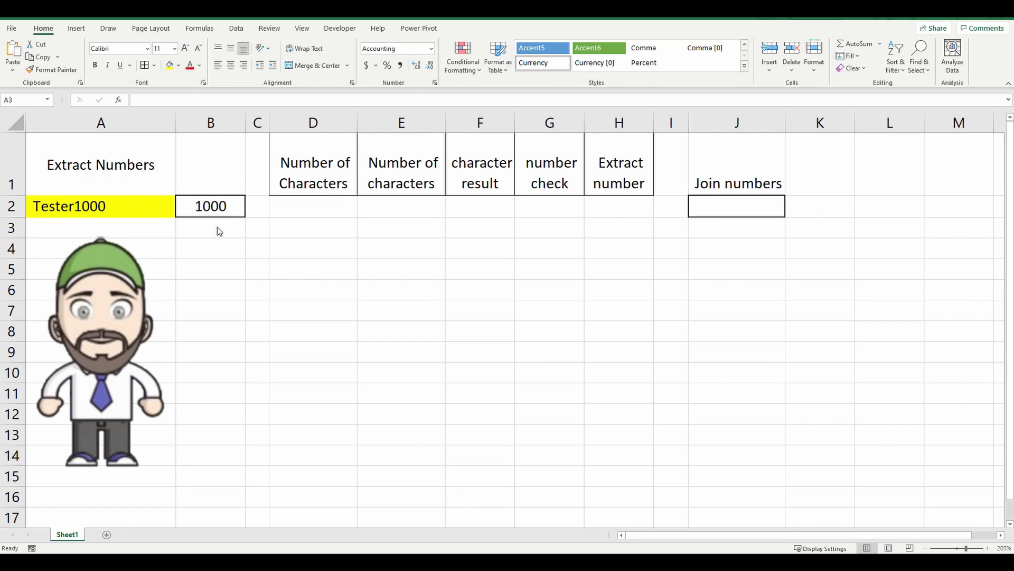
# Try a couple of test strings in A2 and watch the extracted number in B2 update
pyautogui.click(75, 207)
pyautogui.write('10')
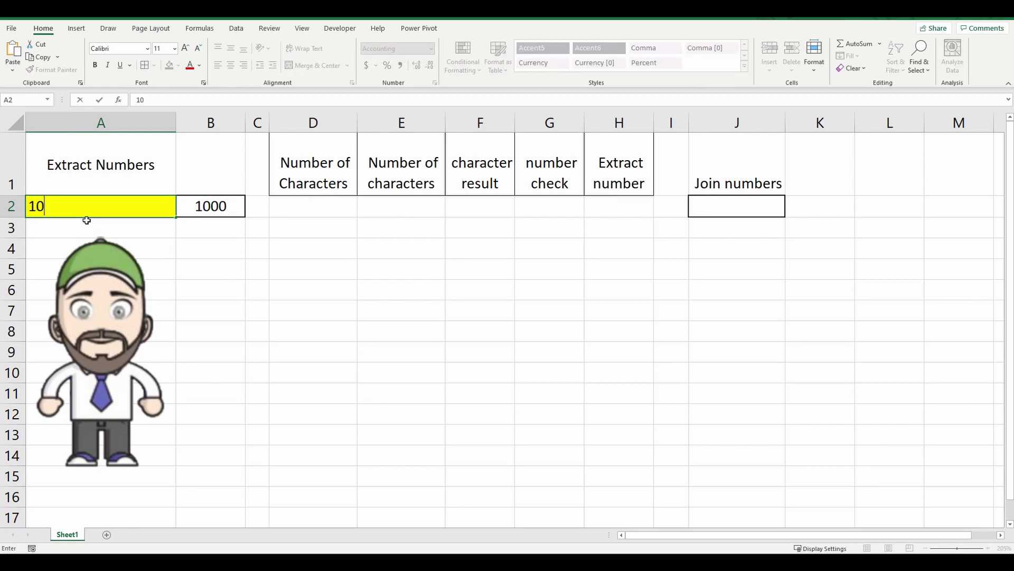
pyautogui.press('BackSpace')
pyautogui.write('111')
pyautogui.write('sadfhf')
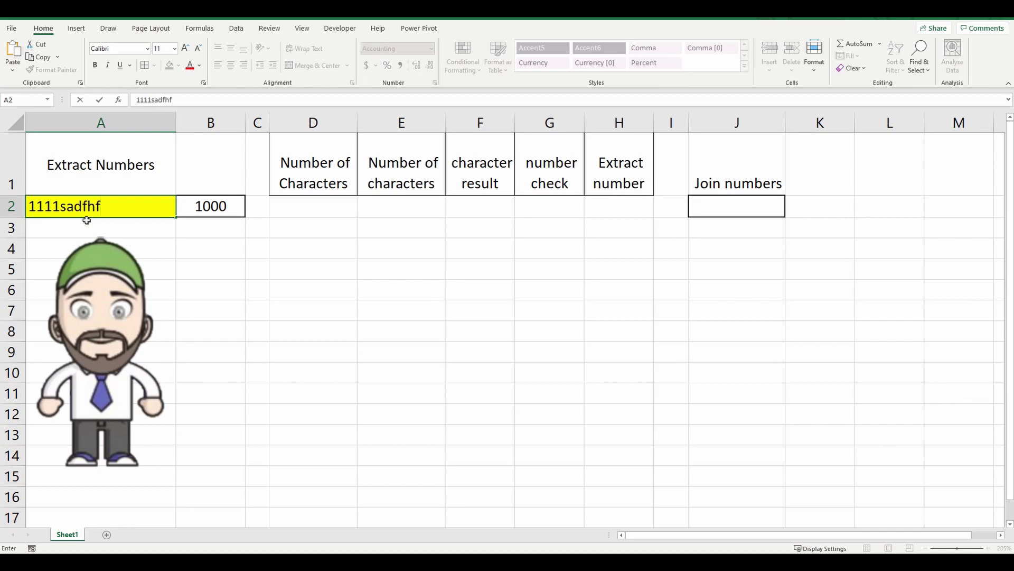
pyautogui.press('Return')
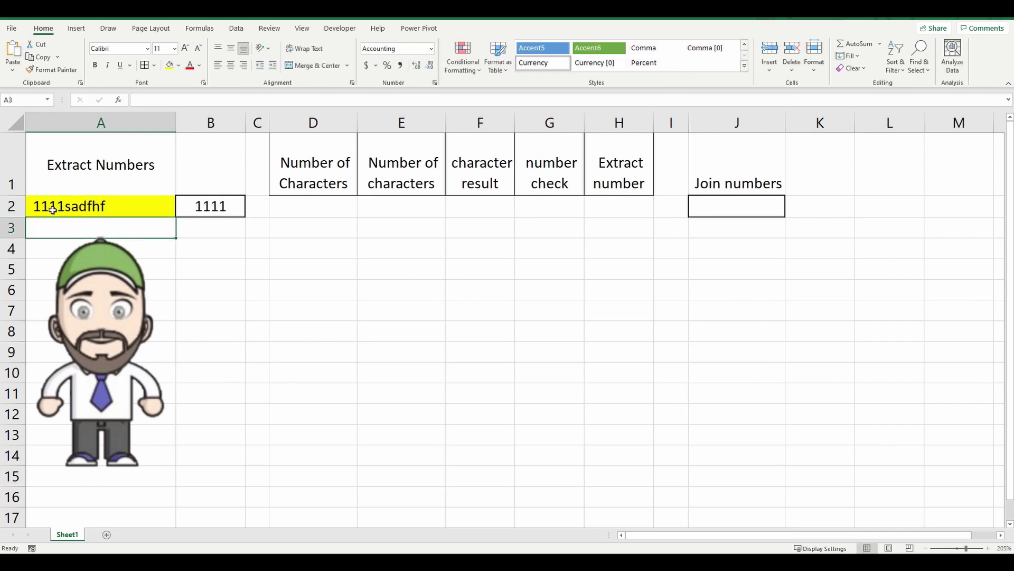
pyautogui.click(65, 208)
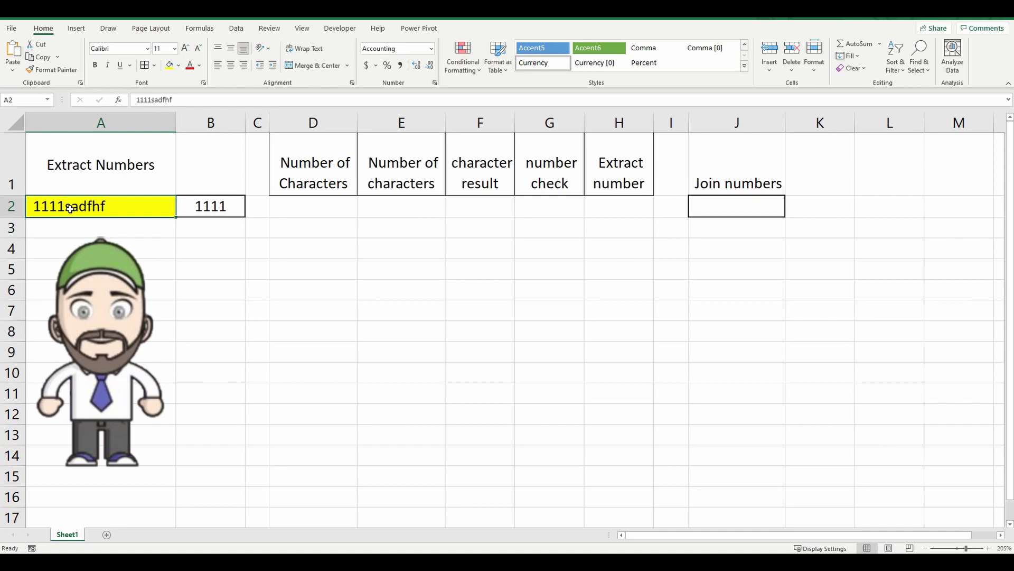
pyautogui.write('hfdh')
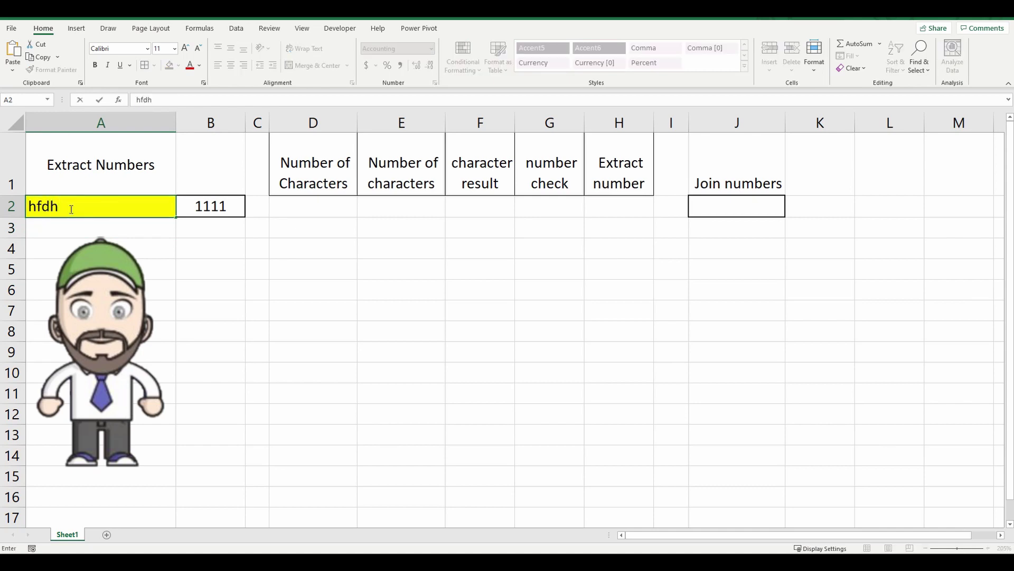
pyautogui.write('-776')
pyautogui.write('56hfhk')
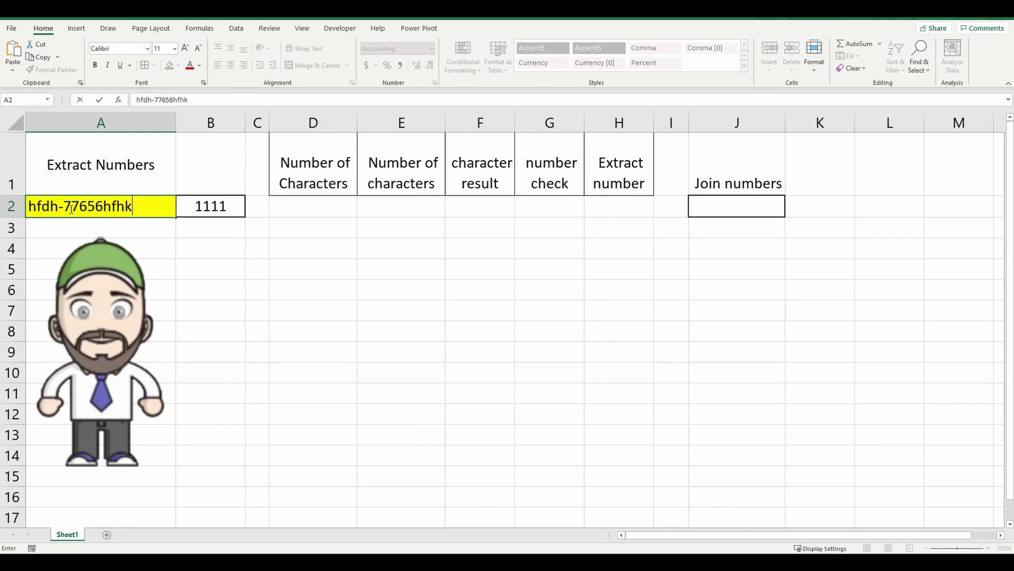
pyautogui.write('000')
pyautogui.press('Return')
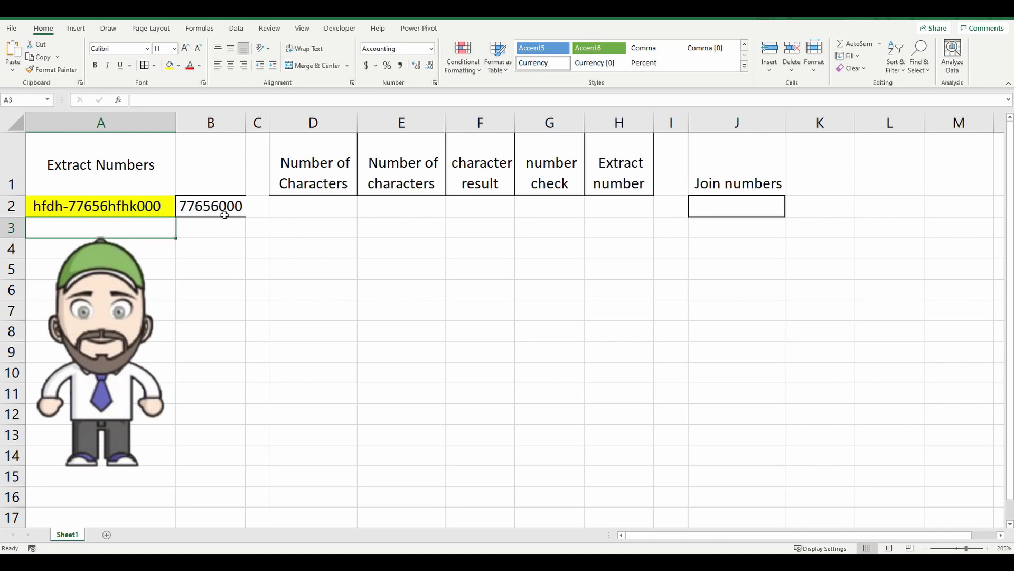
# Enter hhgk2003 as the final sample text in A2 so B2 shows 2003
pyautogui.click(204, 256)
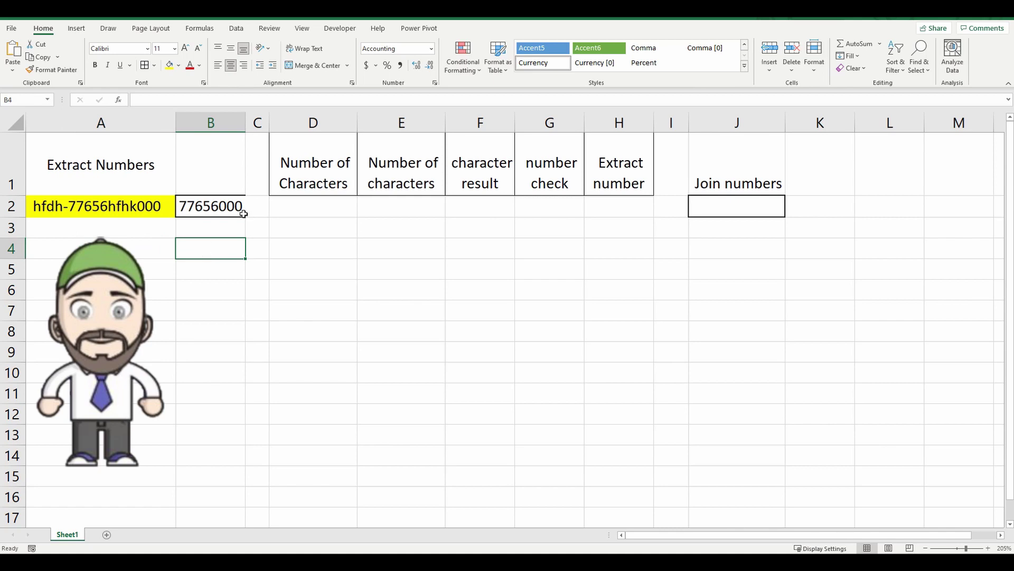
pyautogui.click(133, 209)
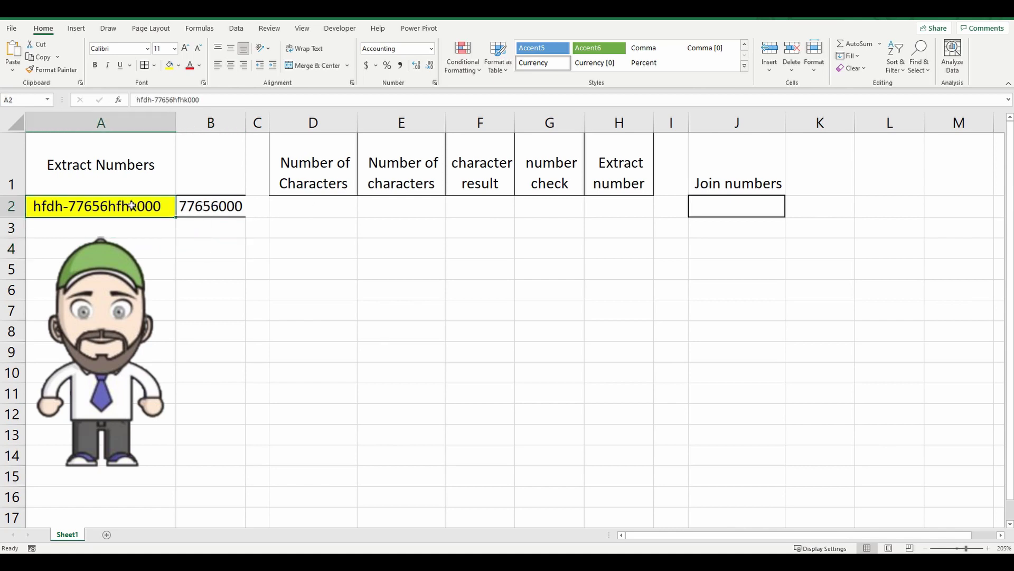
pyautogui.write('hhgk')
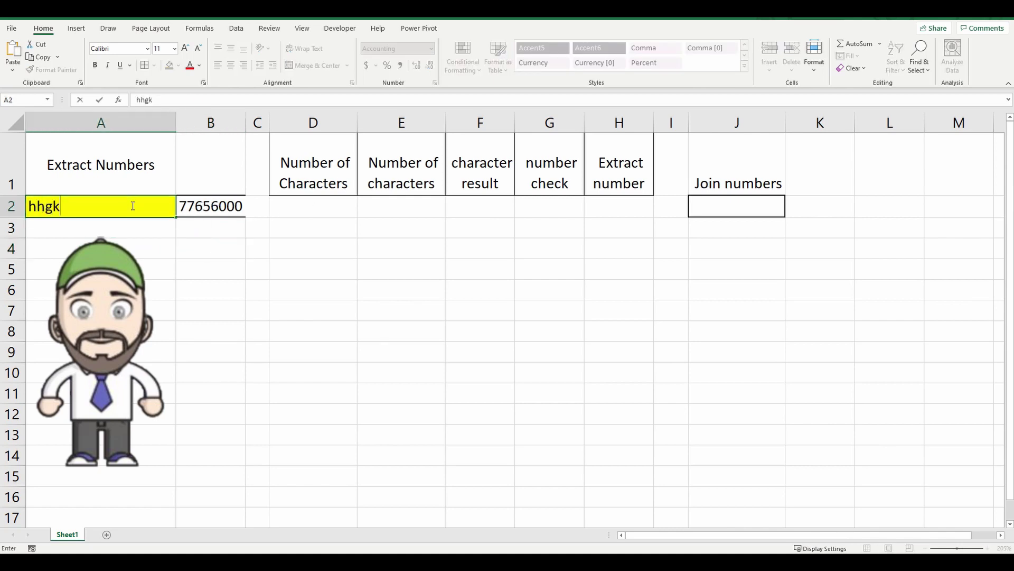
pyautogui.write('2003')
pyautogui.click(210, 268)
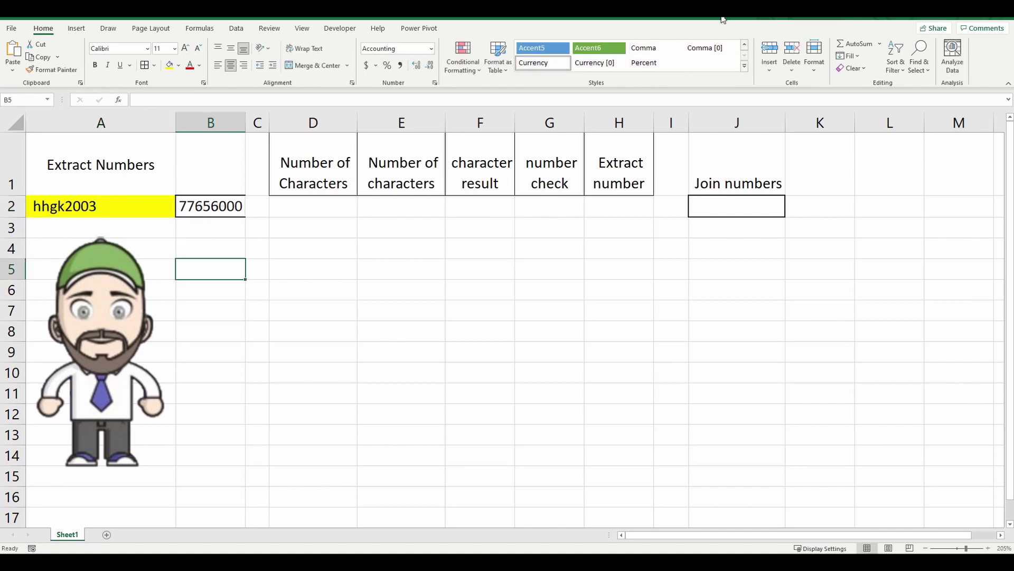
# Enter =LEN(A2) in D2 so it returns 8 for hhgk2003
pyautogui.click(890, 164)
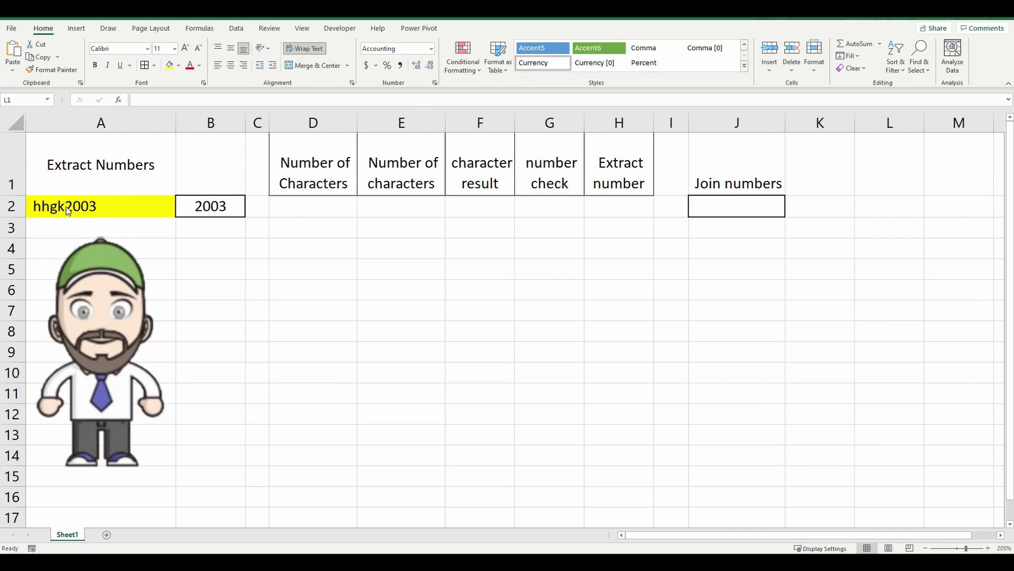
pyautogui.click(304, 204)
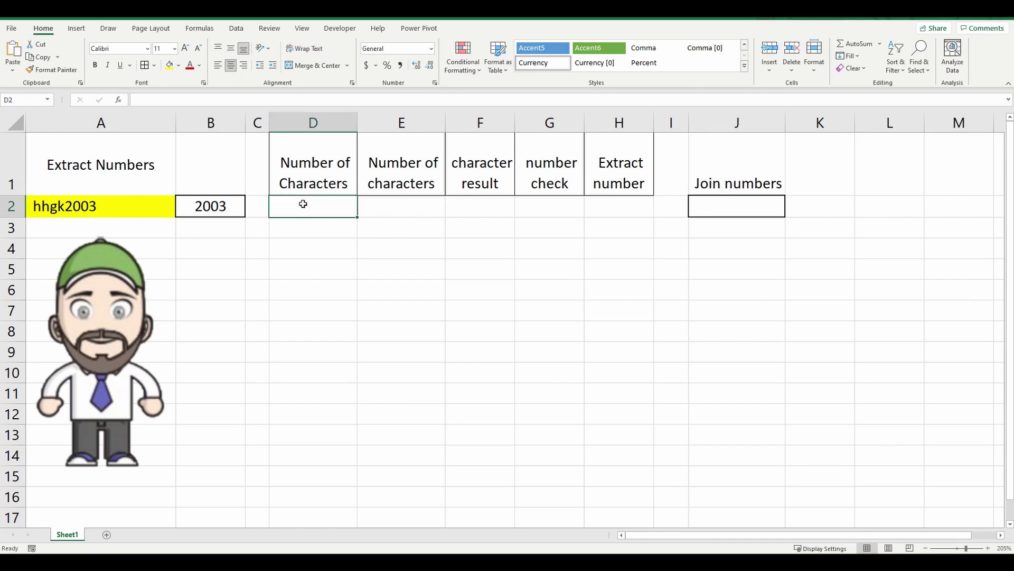
pyautogui.write('=len(')
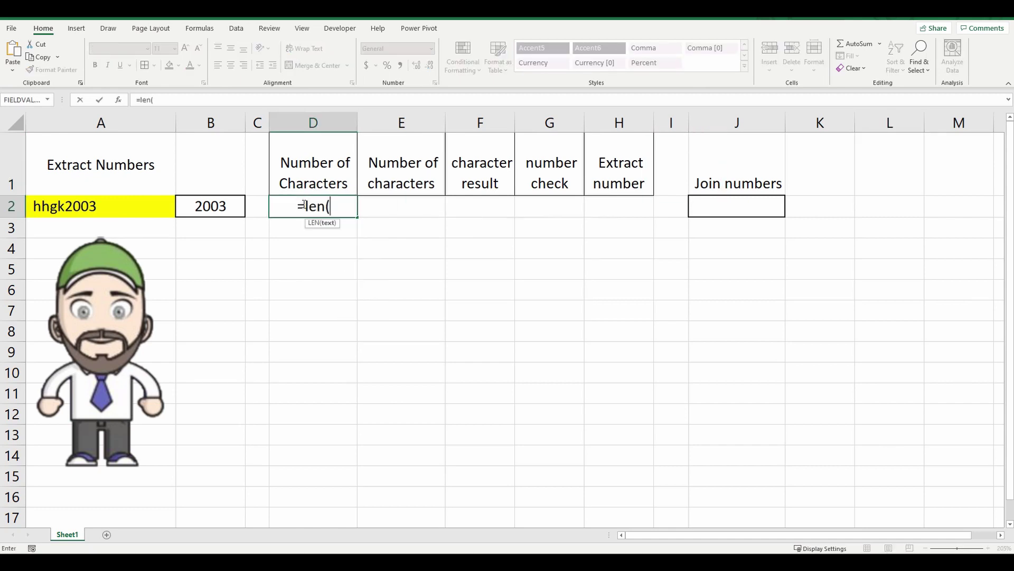
pyautogui.write('a')
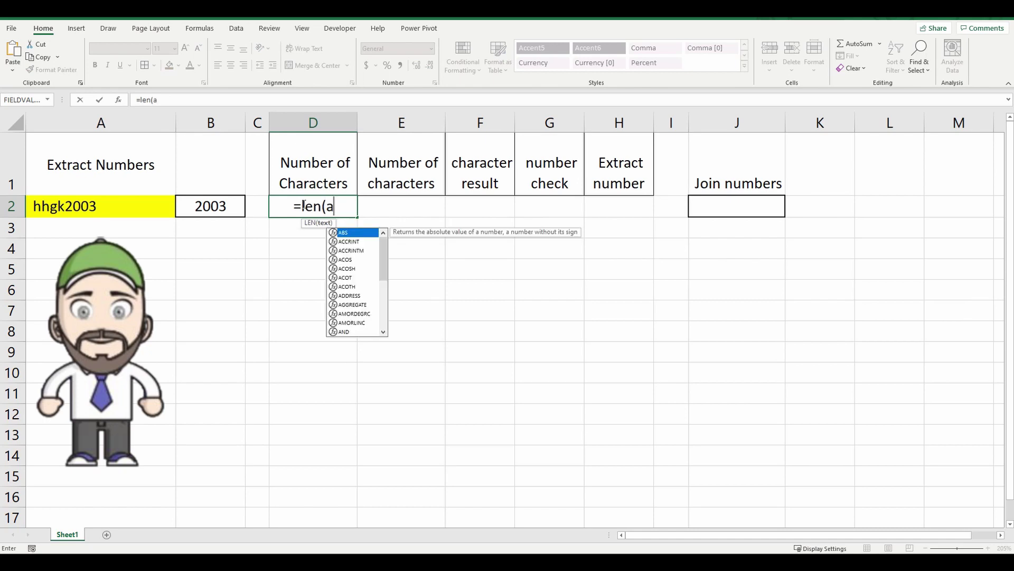
pyautogui.write('2))')
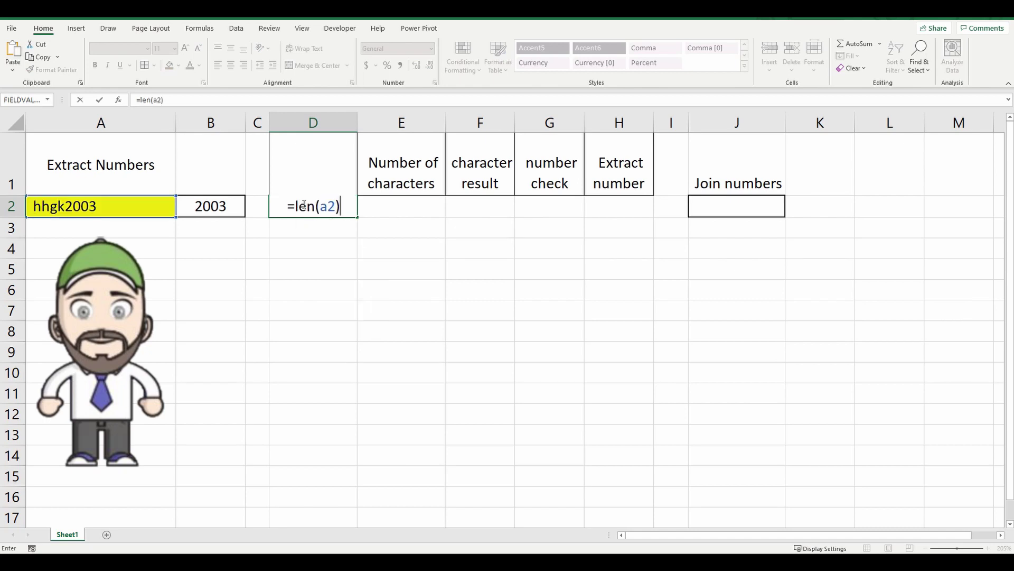
pyautogui.press('Return')
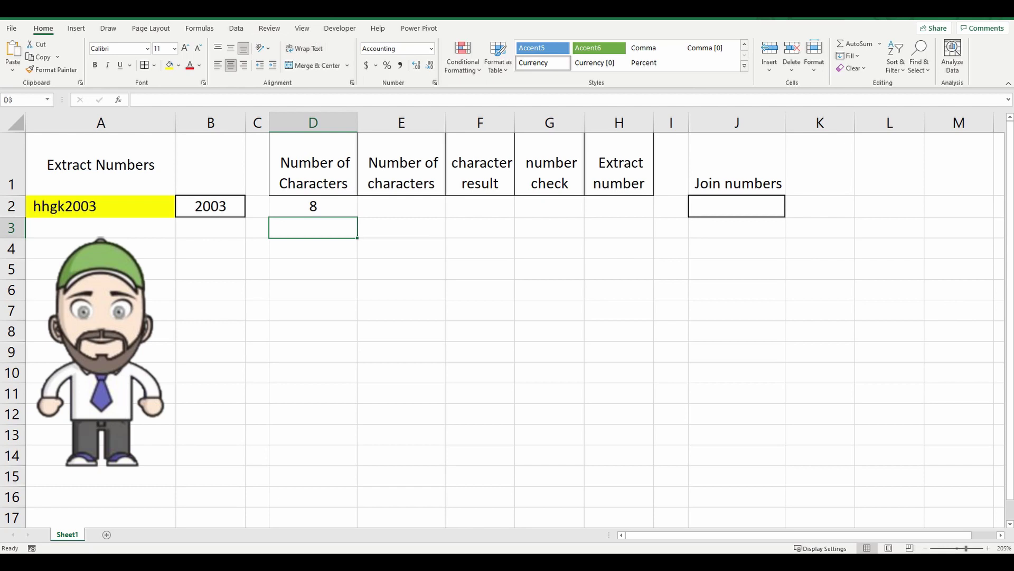
pyautogui.click(401, 206)
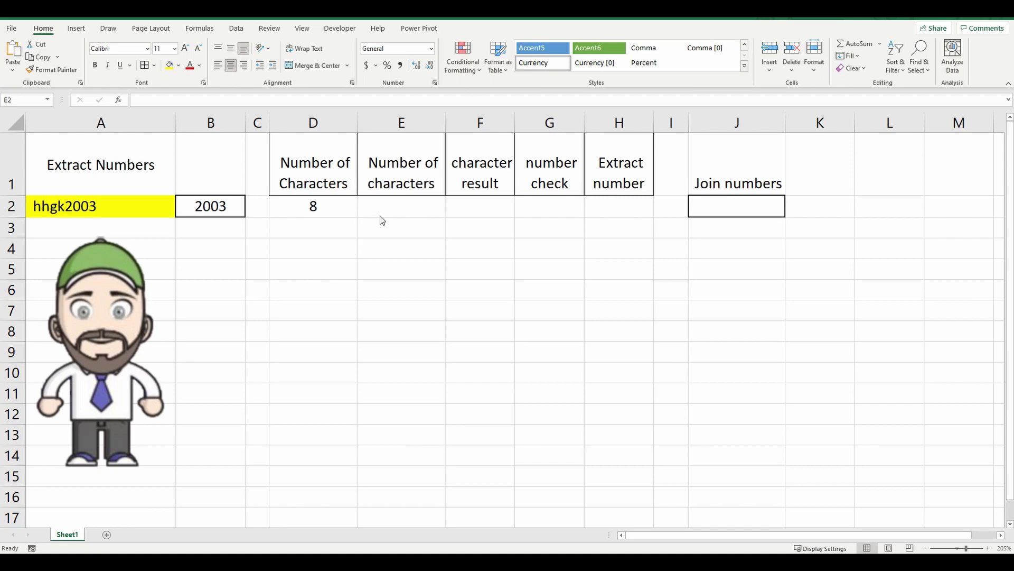
# Enter =ROW(INDIRECT("1:"&LEN(A2))) in E2 so positions 1 to 8 spill down to E9
pyautogui.click(393, 205)
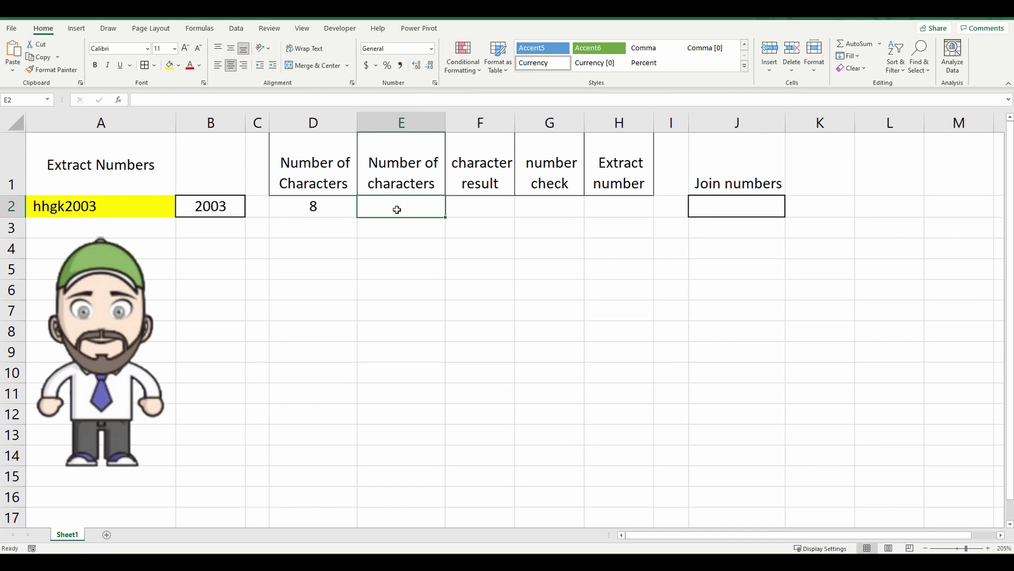
pyautogui.write('=')
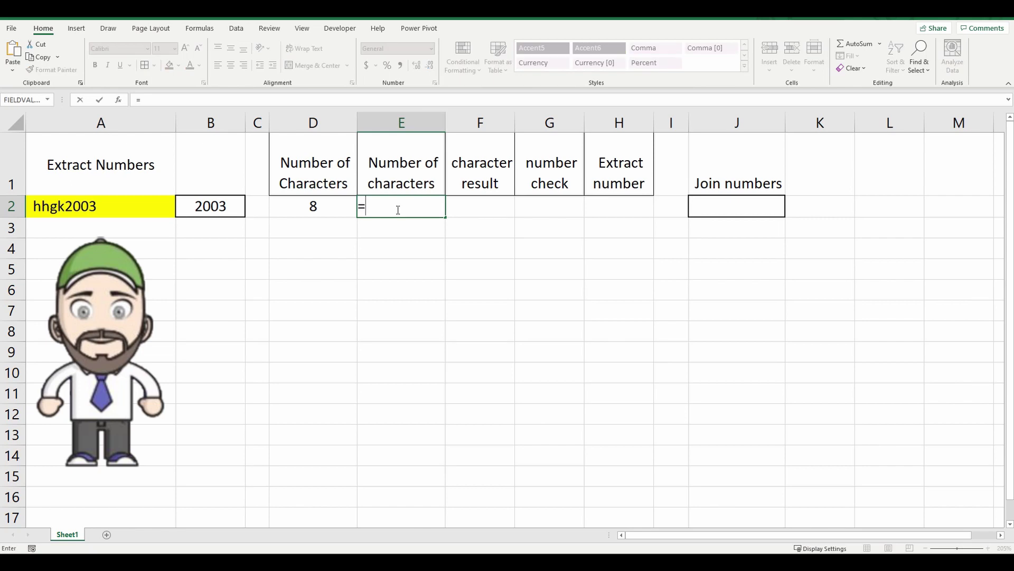
pyautogui.write('row')
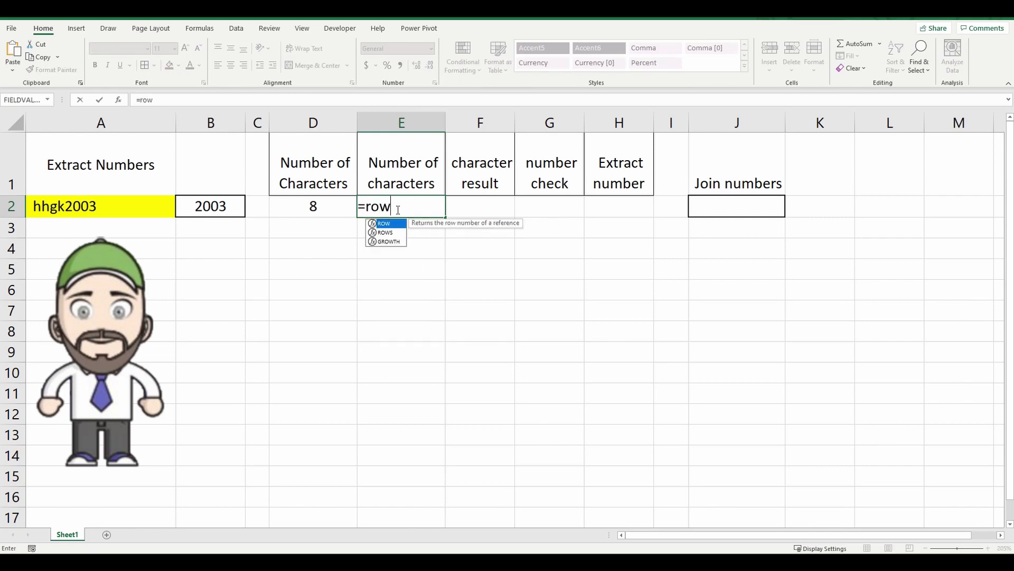
pyautogui.write('(indi')
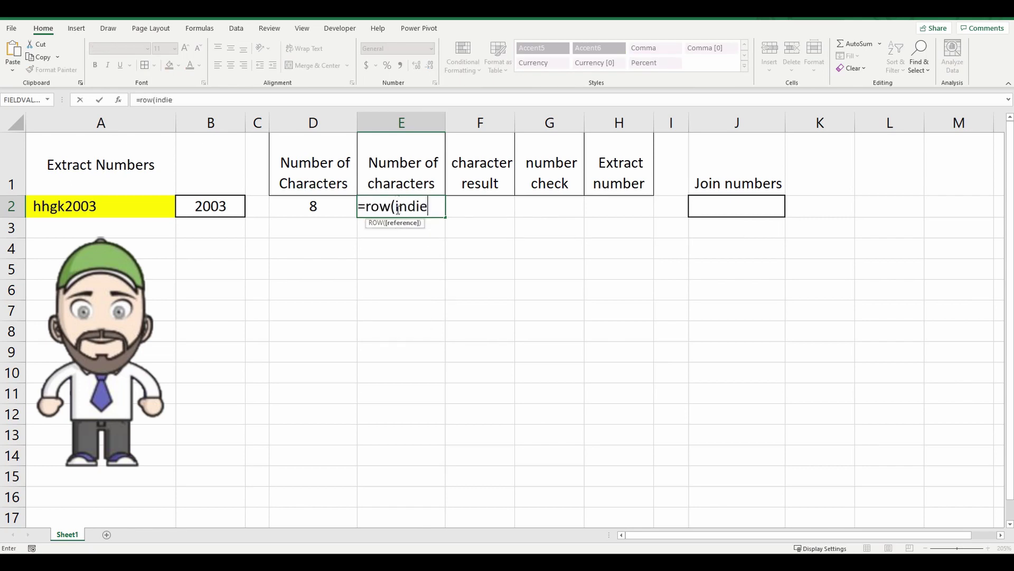
pyautogui.write('rect')
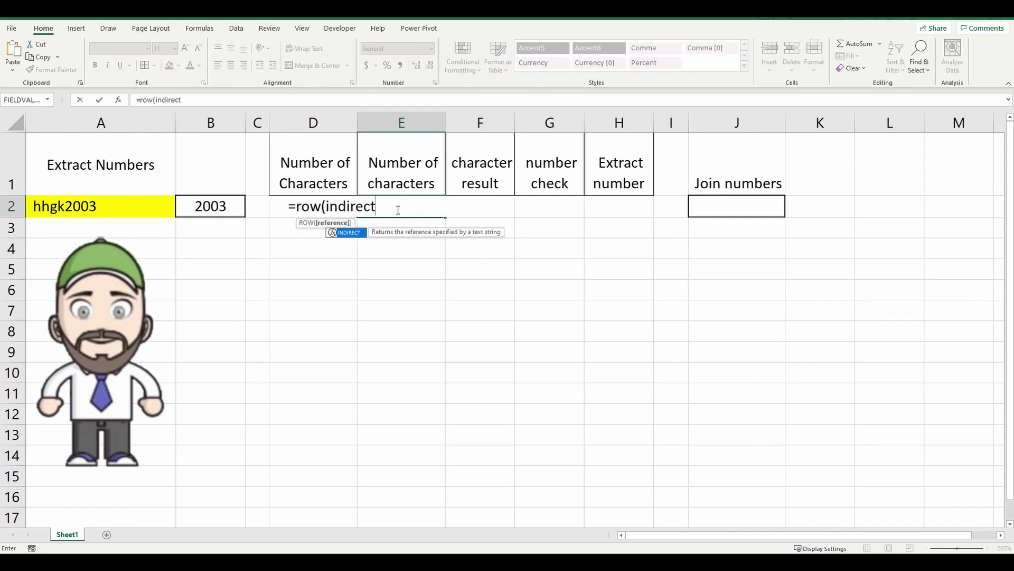
pyautogui.write('("')
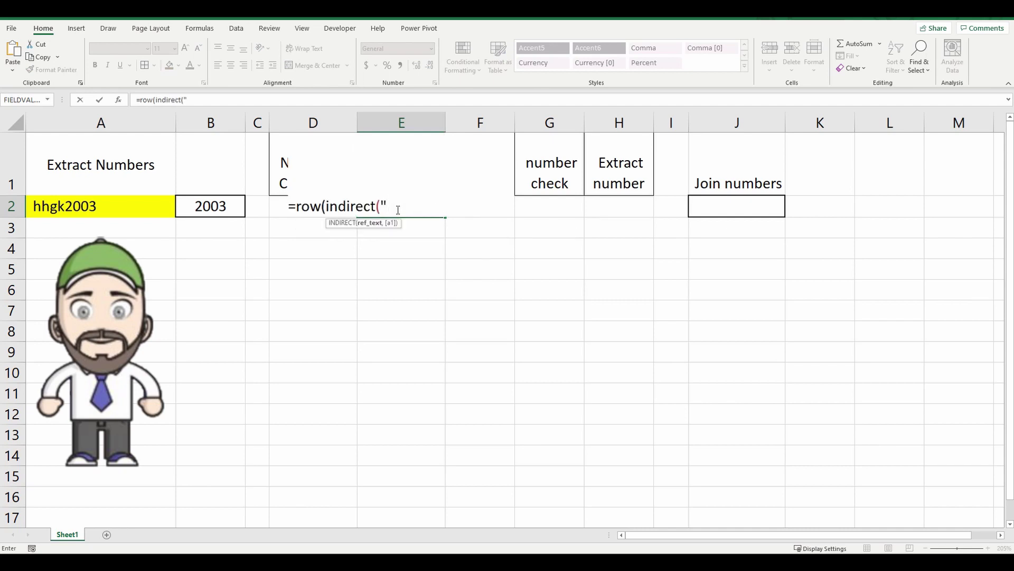
pyautogui.write('1')
pyautogui.write(':"')
pyautogui.write('&')
pyautogui.write('len')
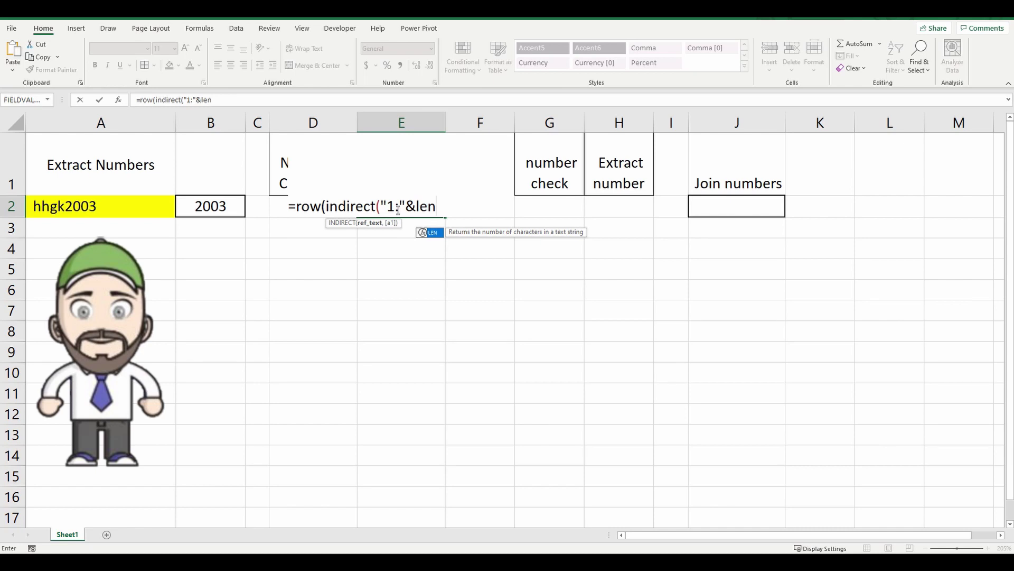
pyautogui.write('(a2')
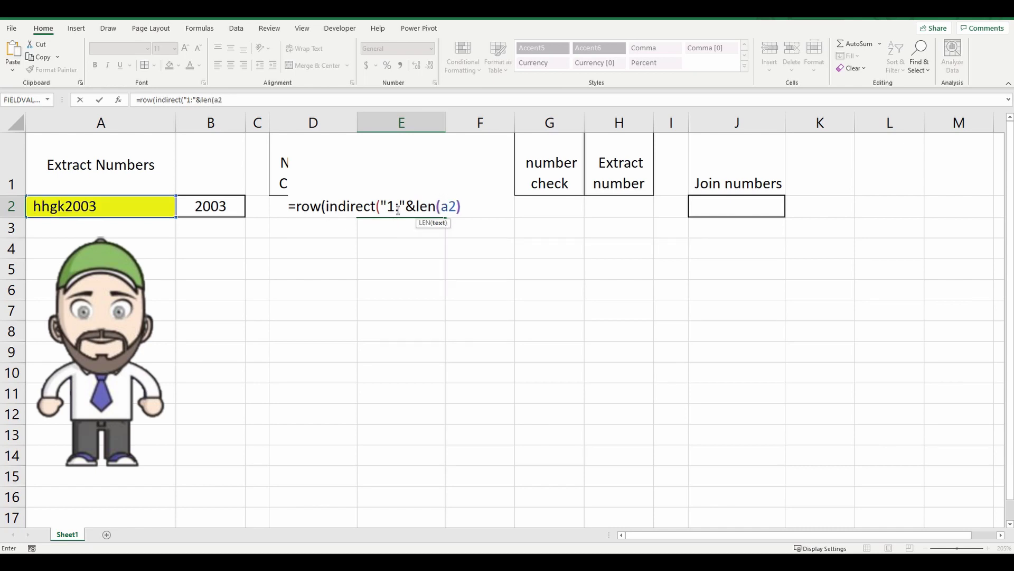
pyautogui.write(')))')
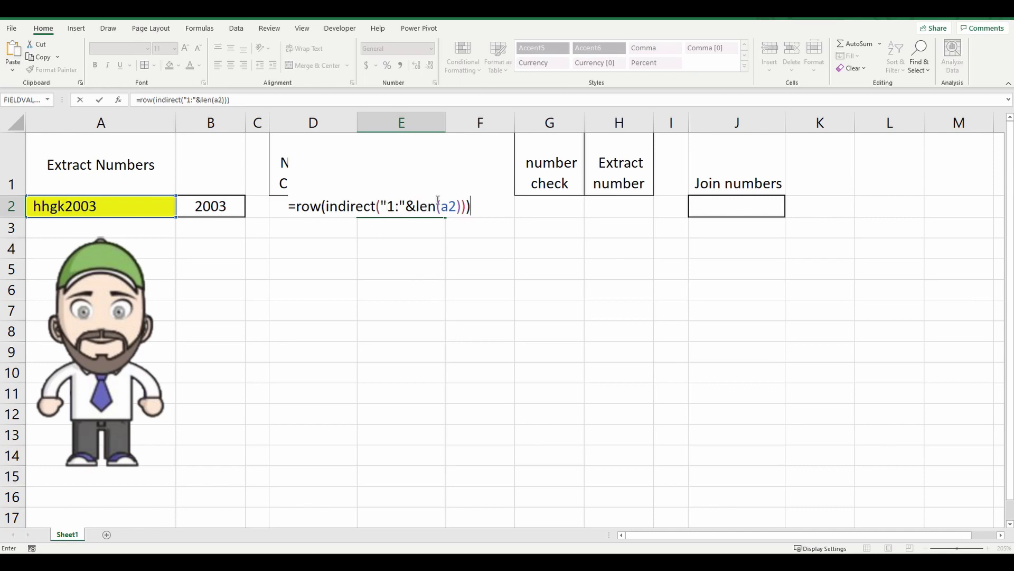
pyautogui.press('Return')
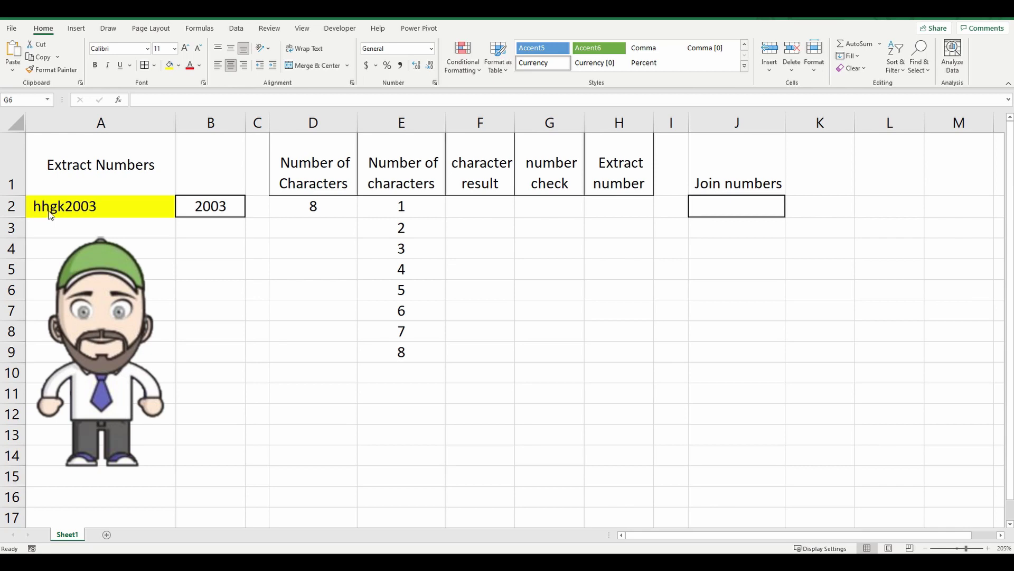
# Enter =MID(A2,ROW(INDIRECT("1:"&LEN(A2))),1) in F2 to spill h, h, g, k, 2, 0, 0, 3
pyautogui.click(476, 210)
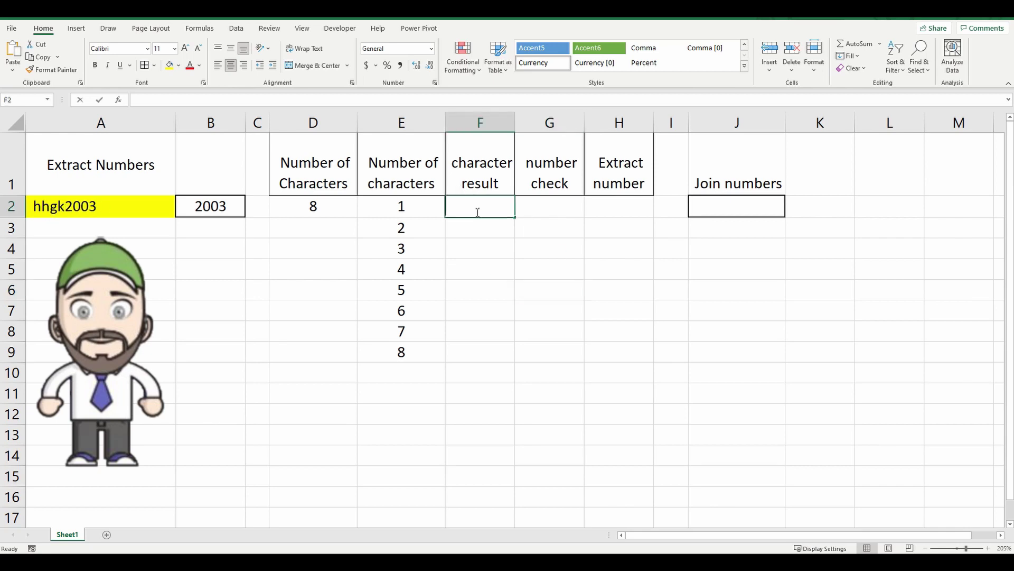
pyautogui.write('=mid')
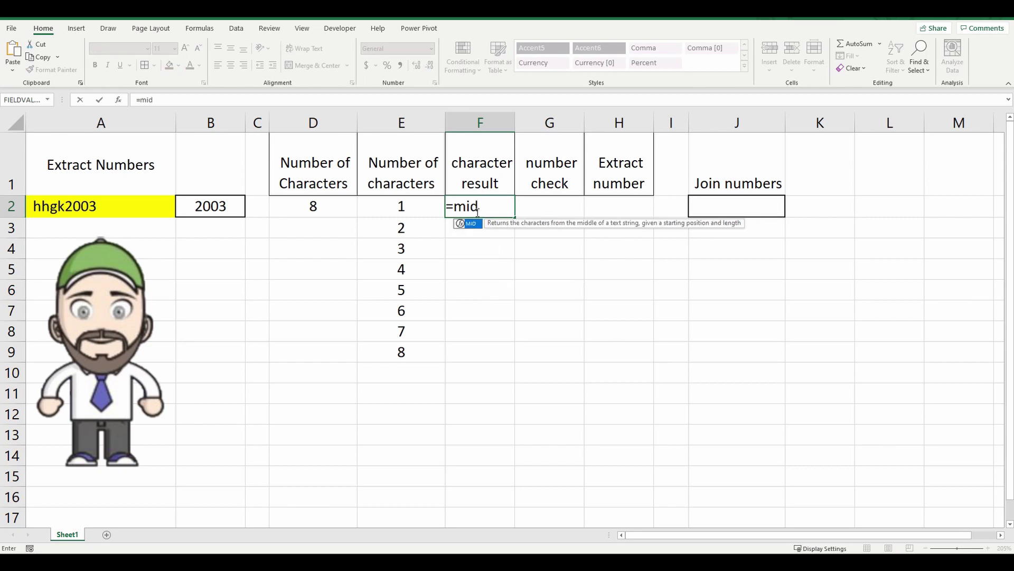
pyautogui.write('(')
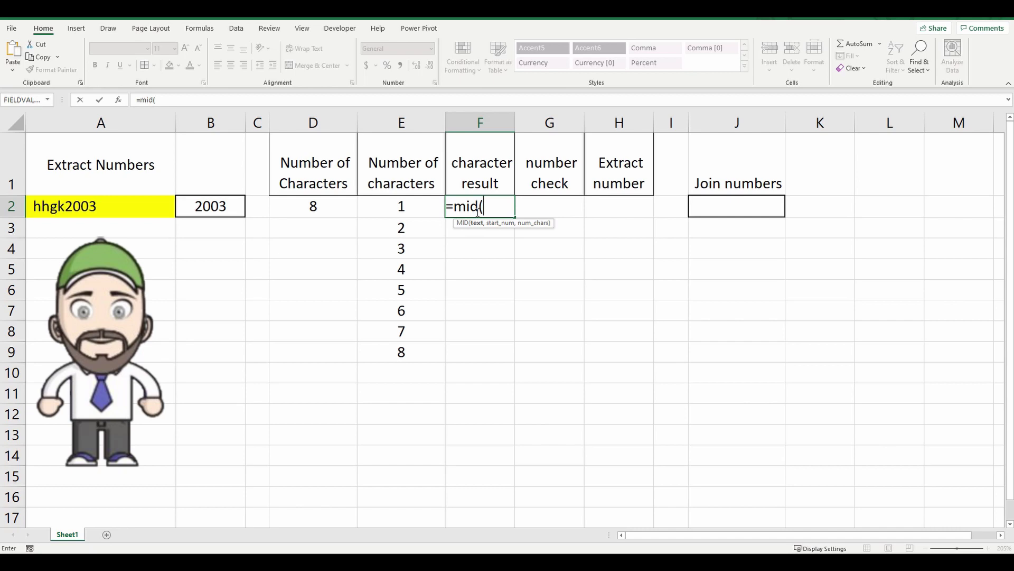
pyautogui.write('a2,')
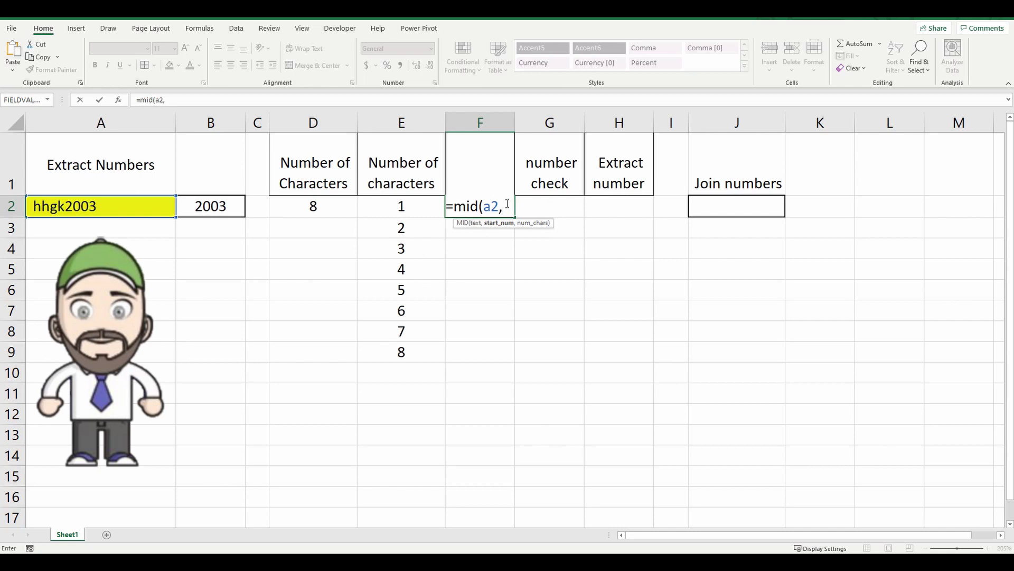
pyautogui.write('row')
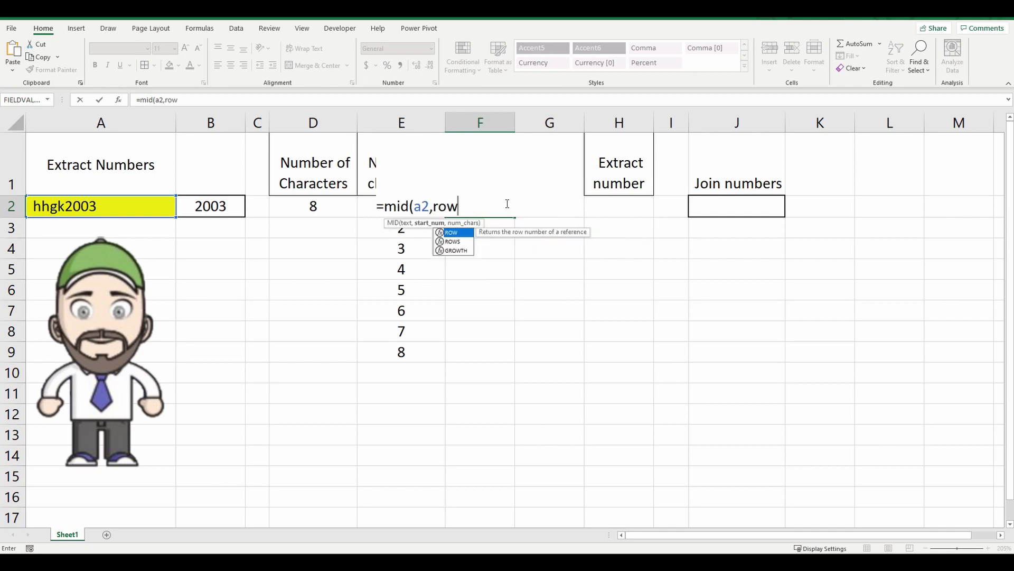
pyautogui.write('(indi')
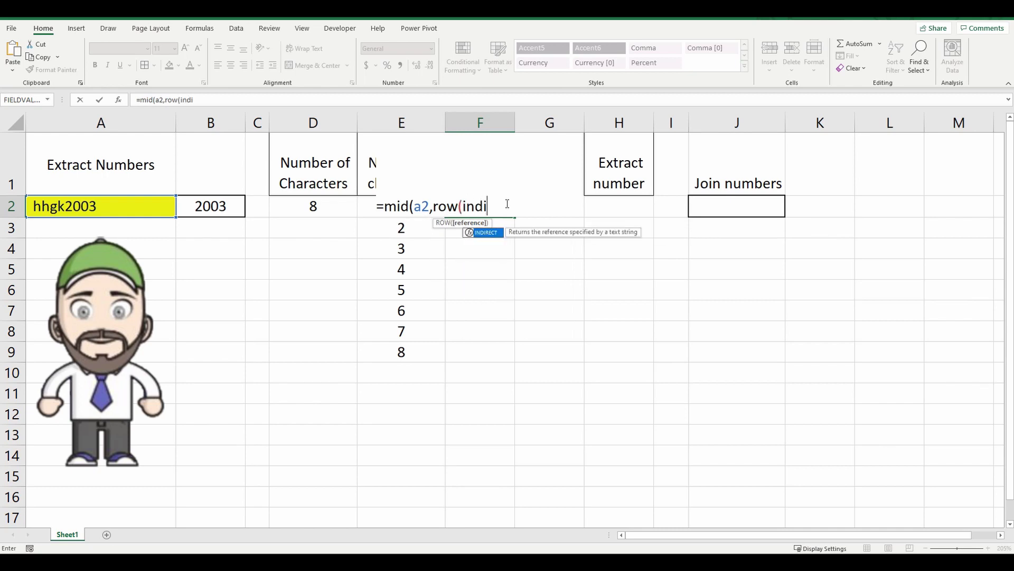
pyautogui.write('rect(')
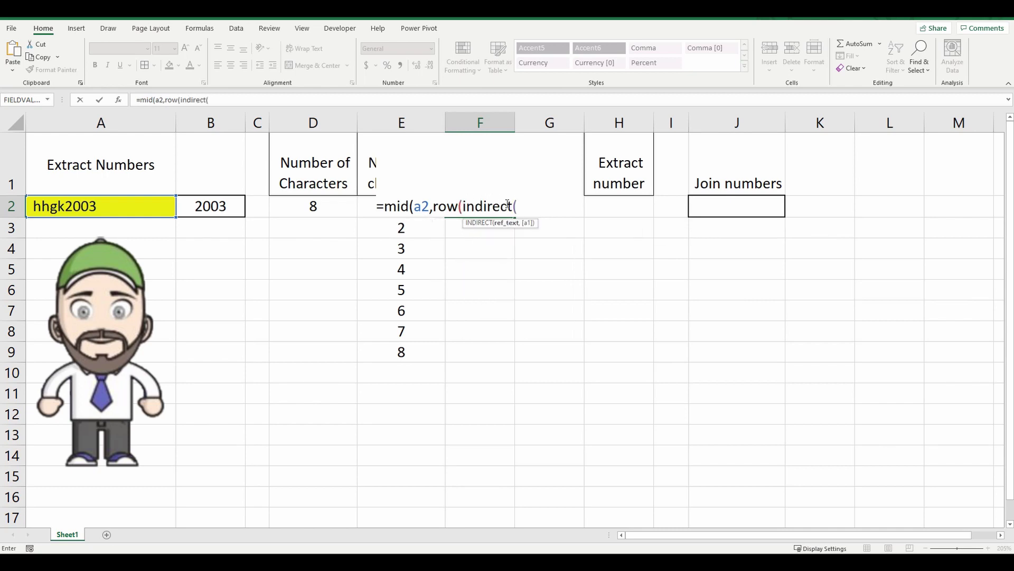
pyautogui.write('"')
pyautogui.write('1:"')
pyautogui.write('&')
pyautogui.write('lec')
pyautogui.press('BackSpace')
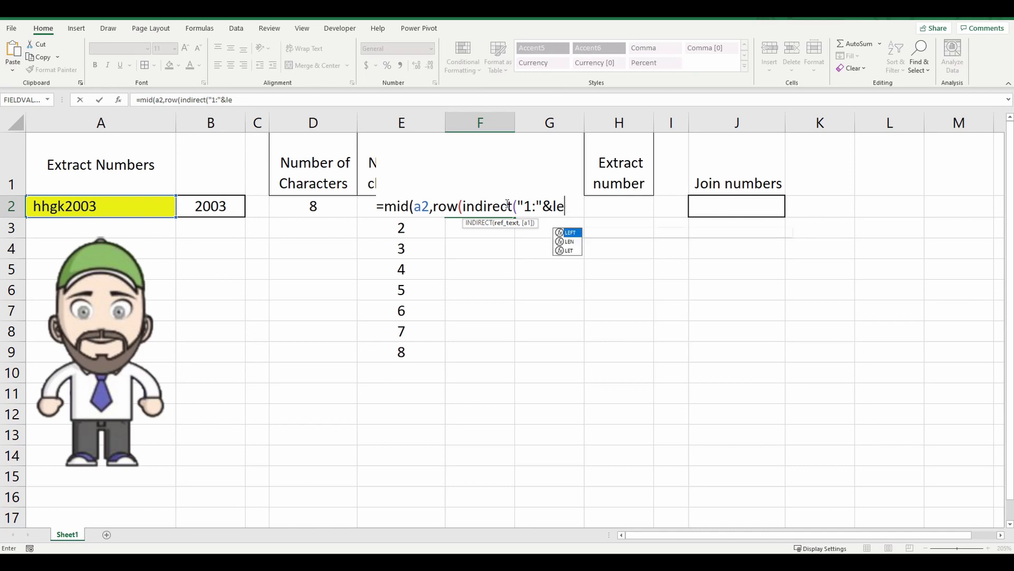
pyautogui.write('n(a2')
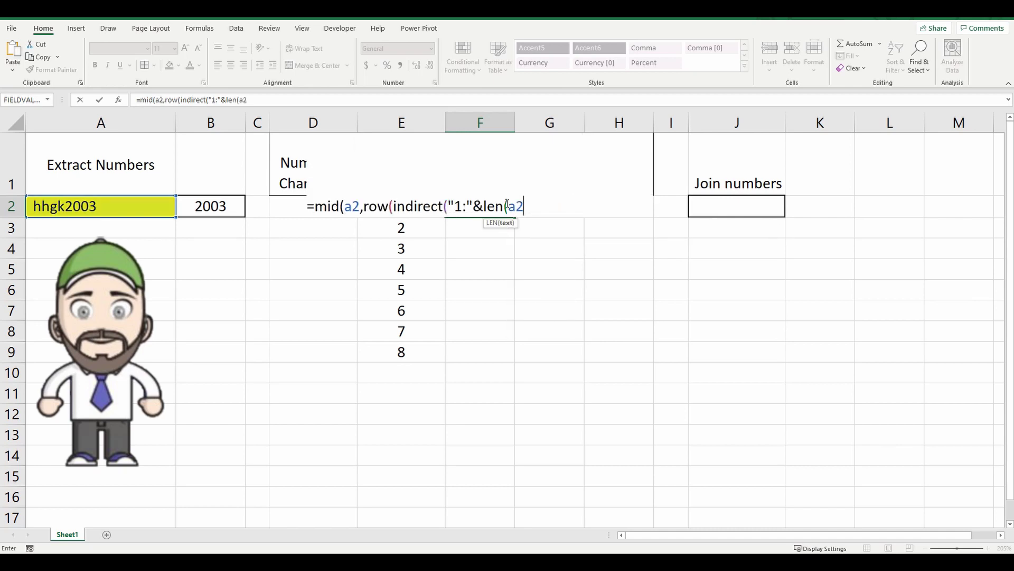
pyautogui.write(')))')
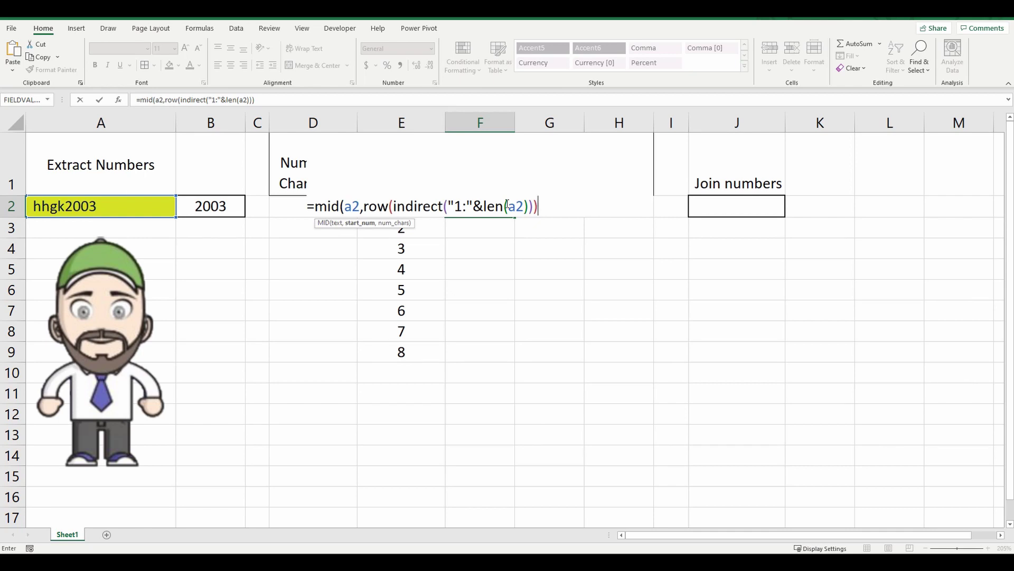
pyautogui.write(',')
pyautogui.write('1)')
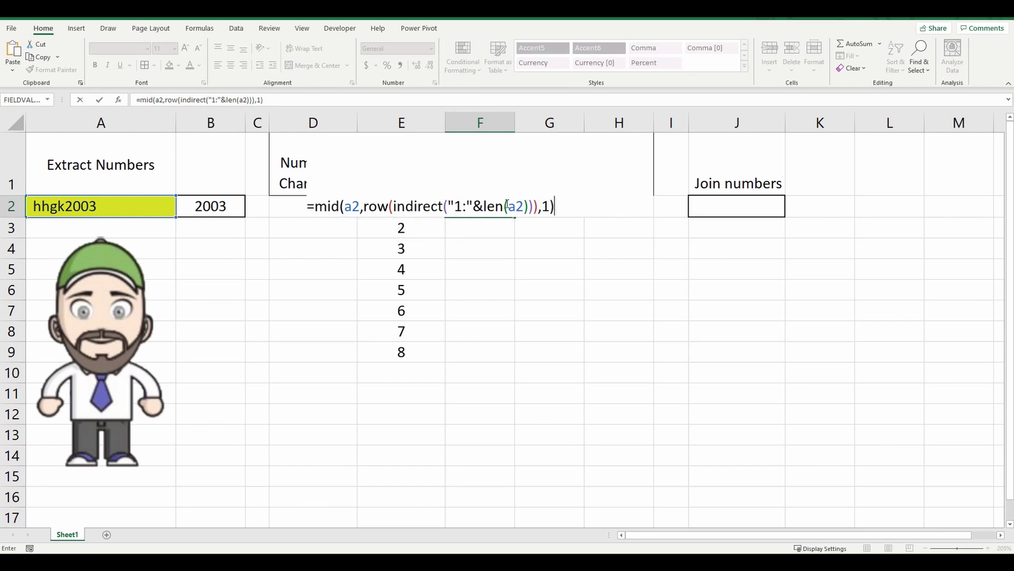
pyautogui.press('Return')
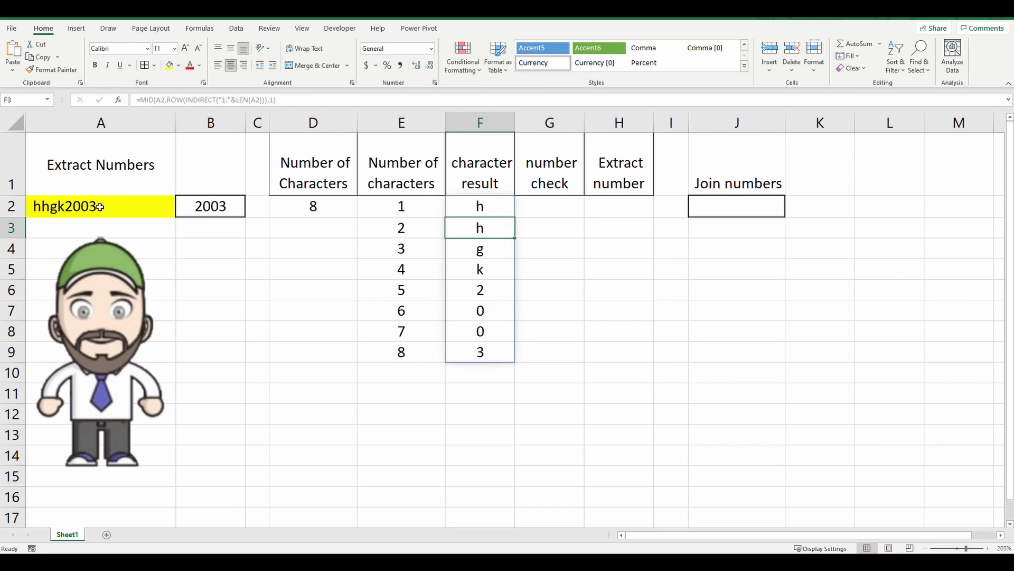
pyautogui.click(549, 173)
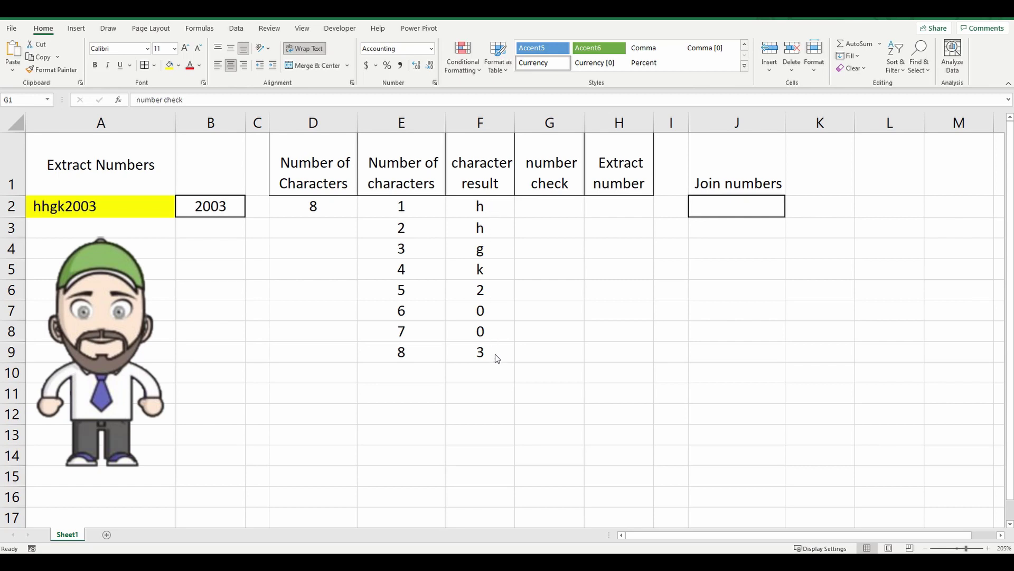
# Copy the MID formula from F2 and paste it into G2
pyautogui.click(479, 206)
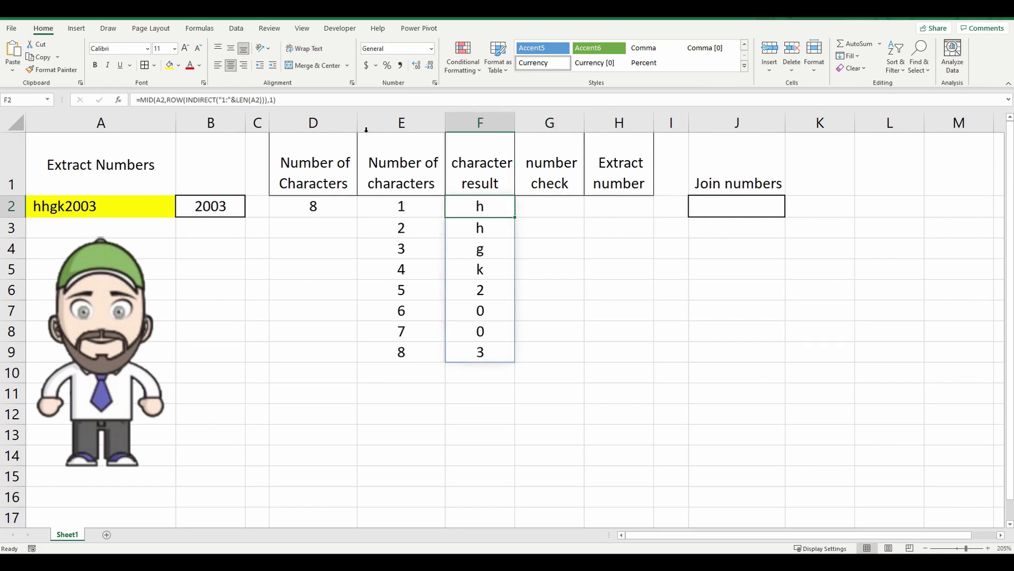
pyautogui.moveTo(276, 99); pyautogui.dragTo(142, 100)
pyautogui.hotkey('ctrl', 'c')
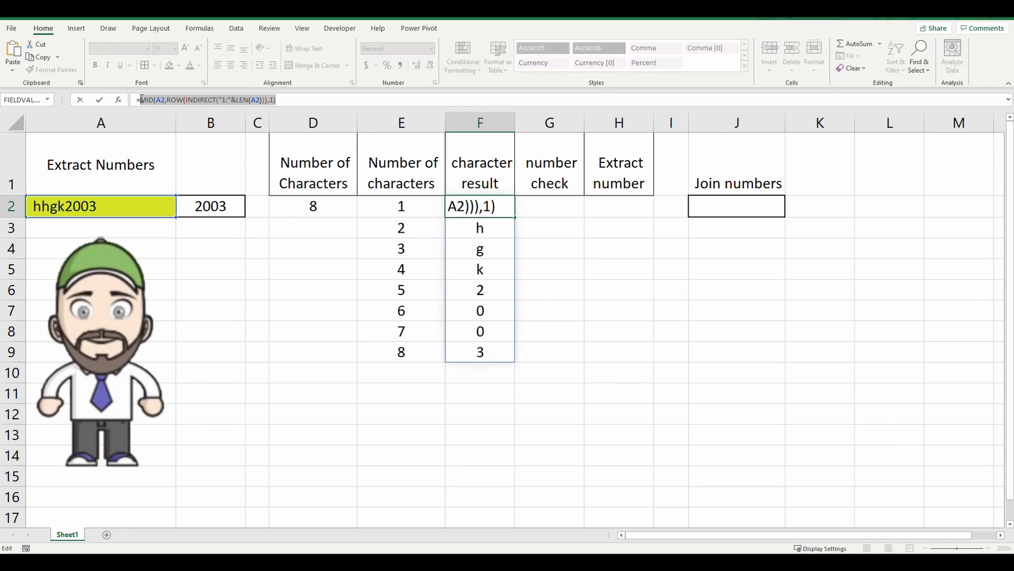
pyautogui.click(539, 208)
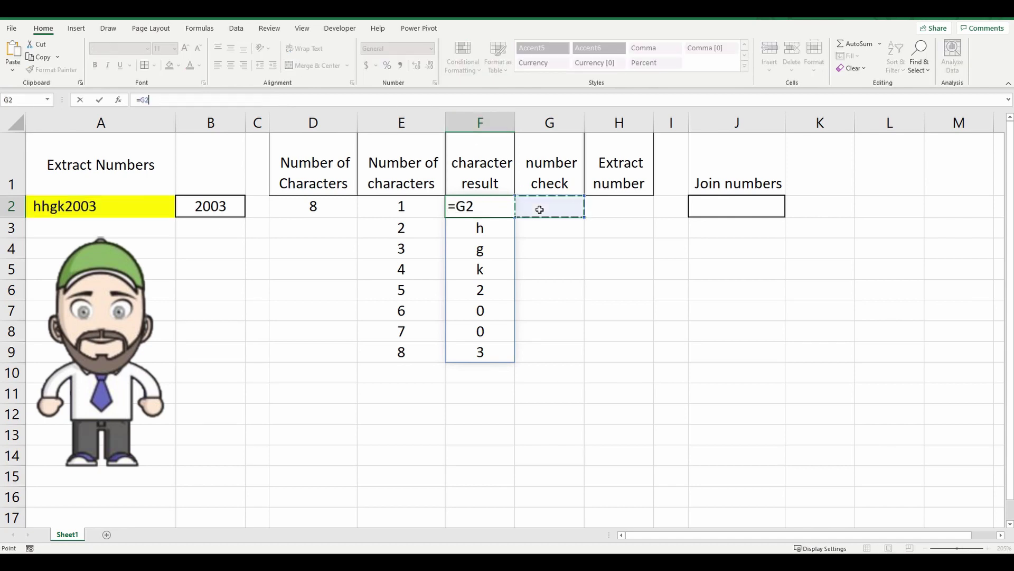
pyautogui.press('Escape')
pyautogui.click(535, 200)
pyautogui.click(252, 99)
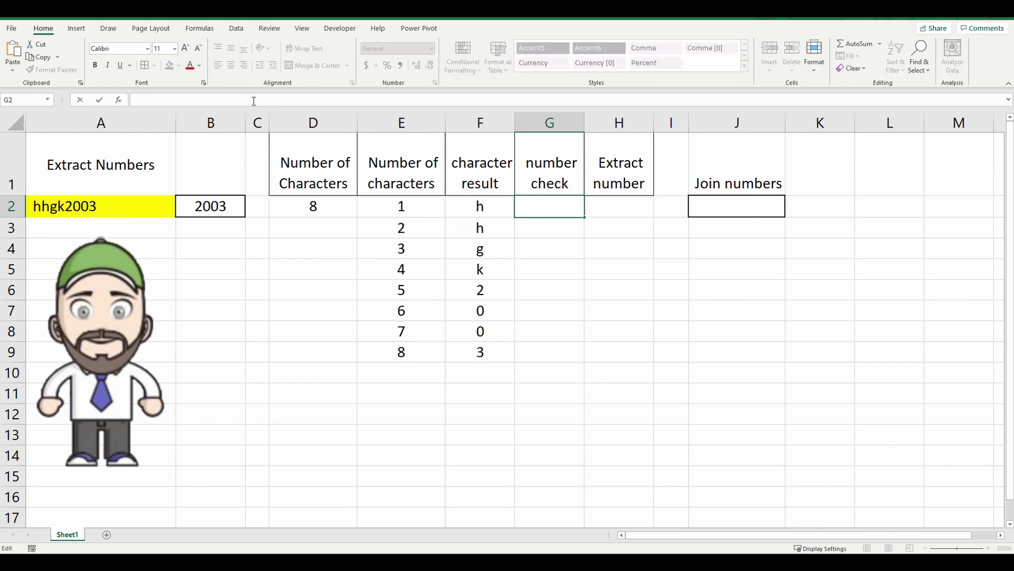
pyautogui.hotkey('ctrl', 'v')
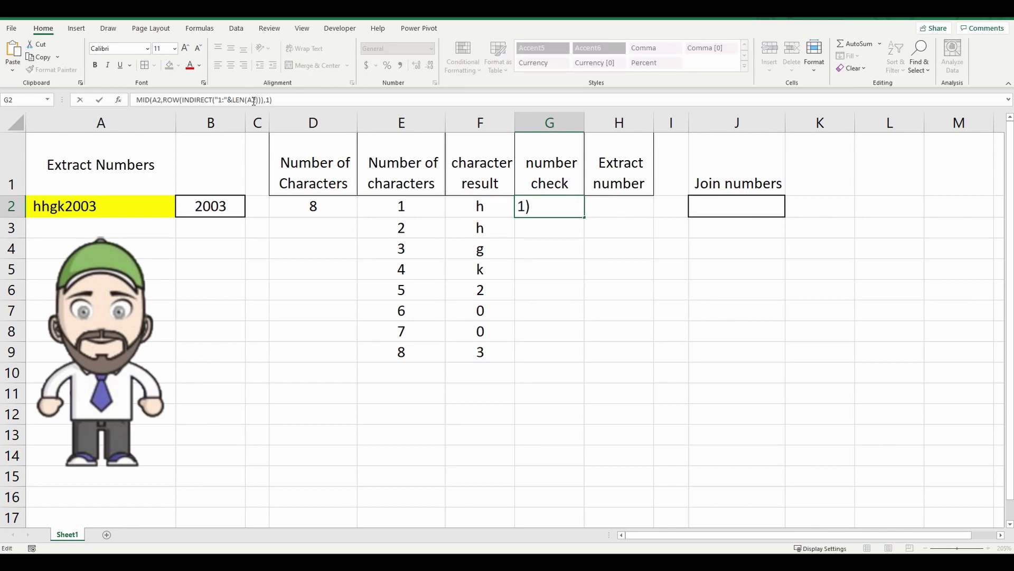
# Wrap G2's formula in VALUE( ) so letters give #VALUE! and digits give 2, 0, 0, 3
pyautogui.click(135, 100)
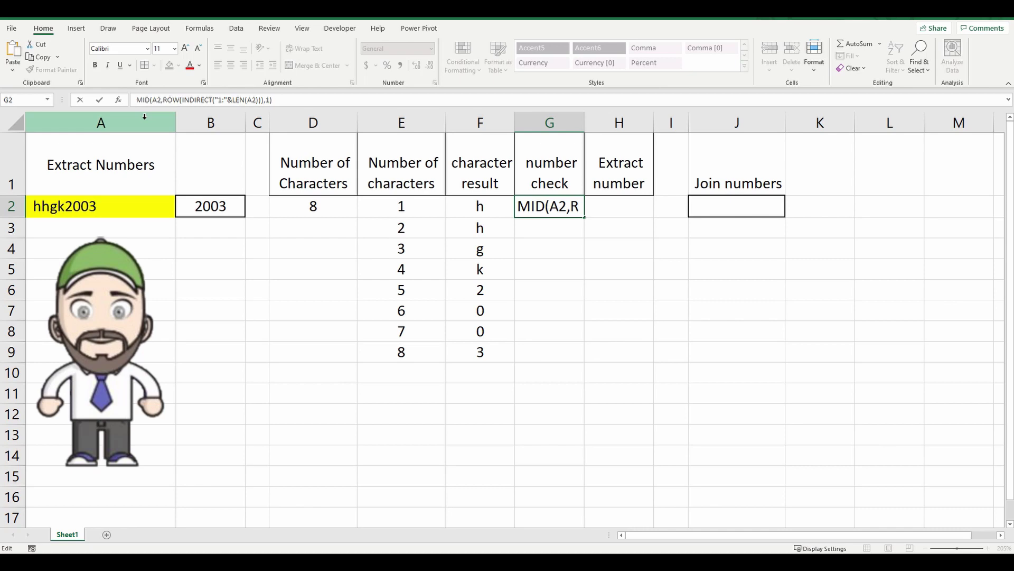
pyautogui.write('=')
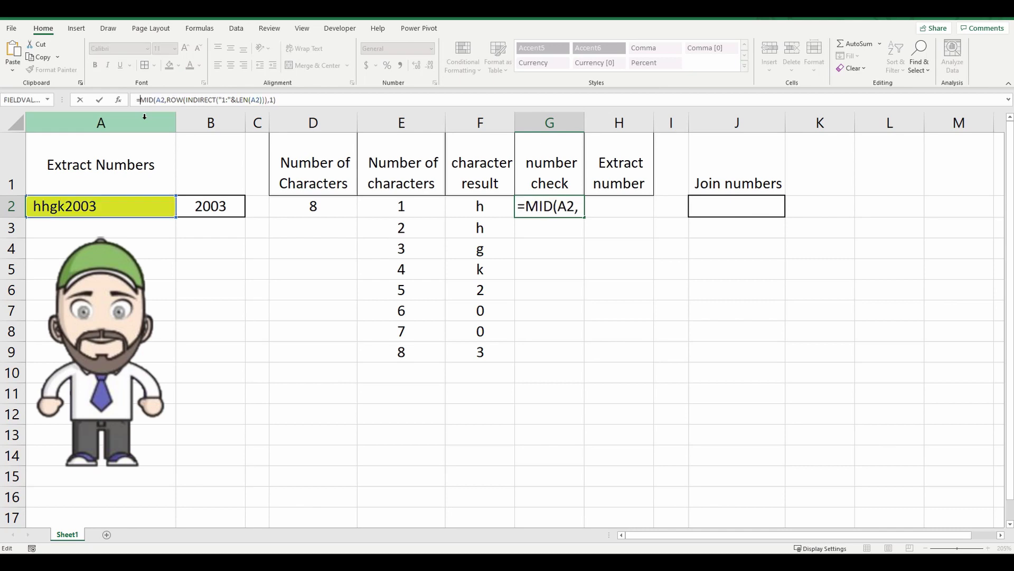
pyautogui.write('value(')
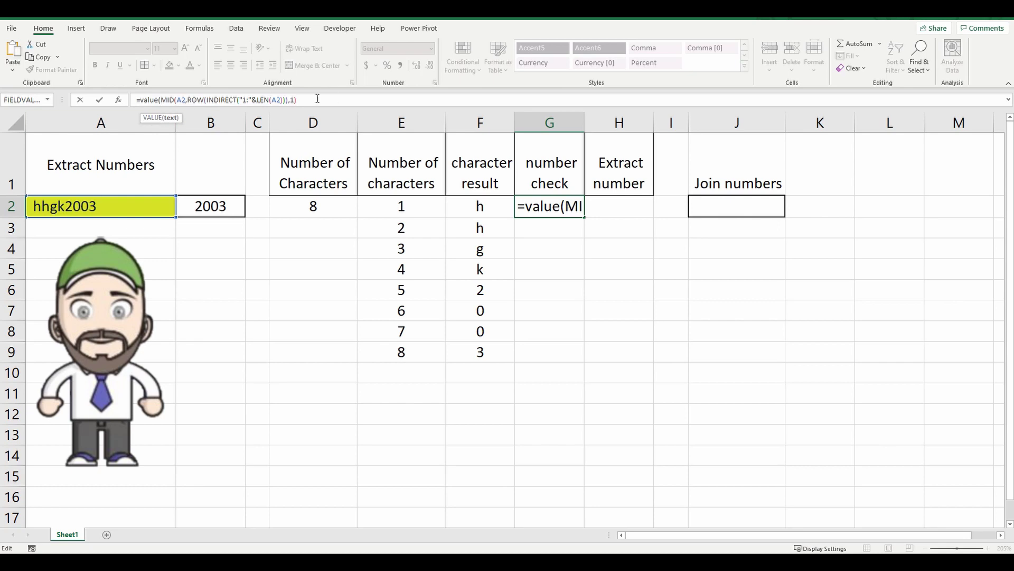
pyautogui.click(317, 100)
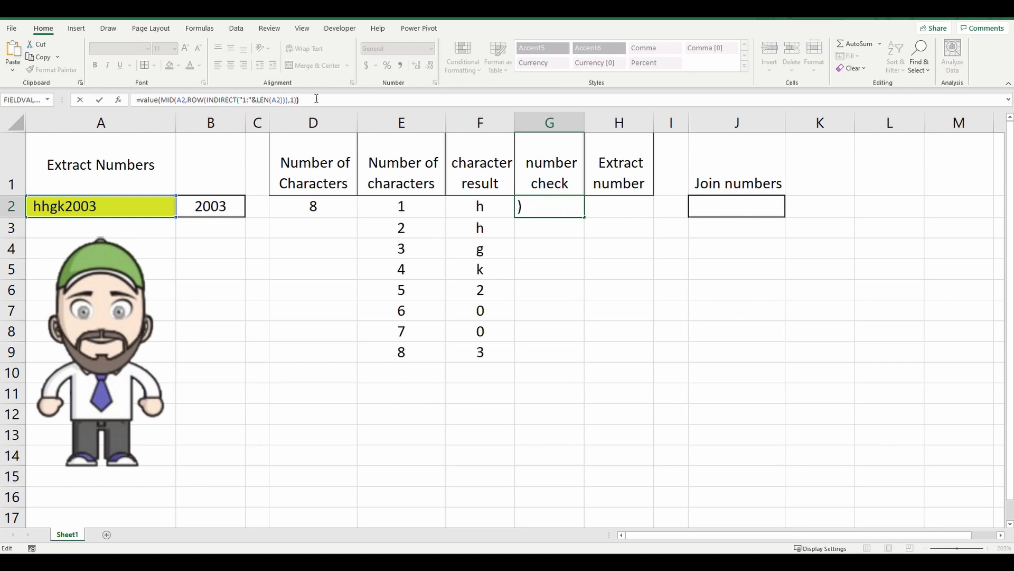
pyautogui.write(')')
pyautogui.press('Return')
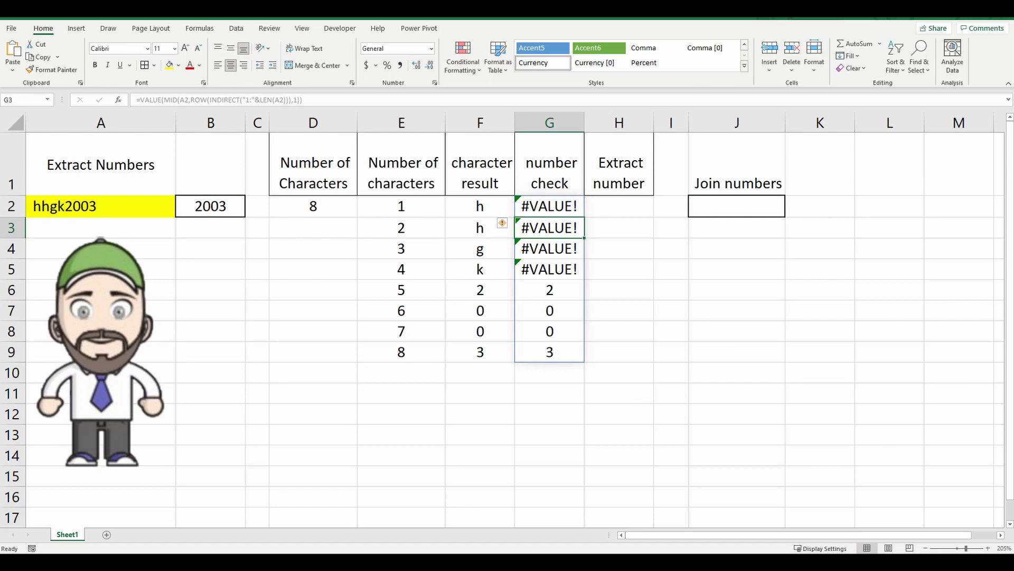
pyautogui.click(737, 289)
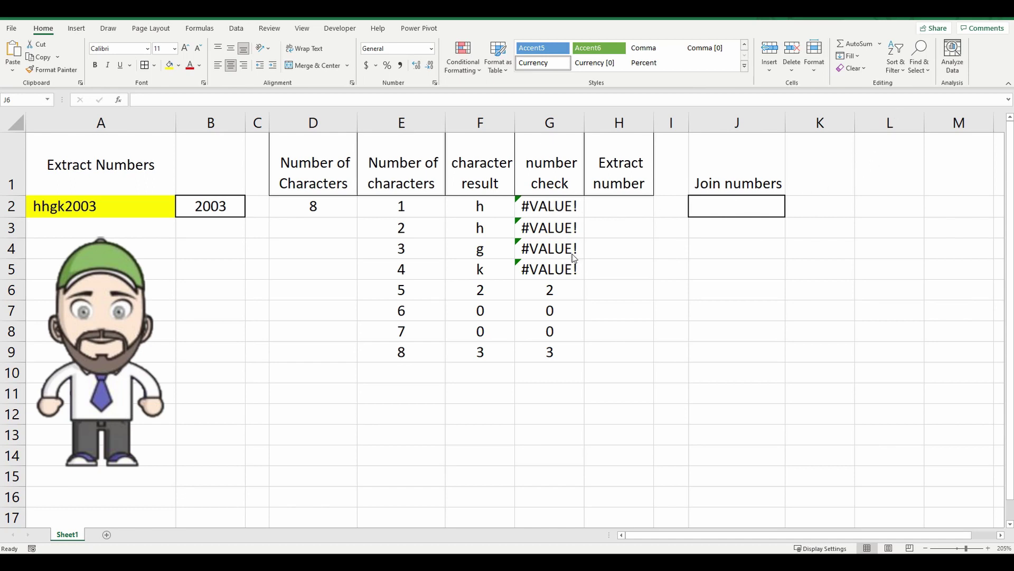
# Copy the VALUE formula from G2 and paste it into H2
pyautogui.click(547, 208)
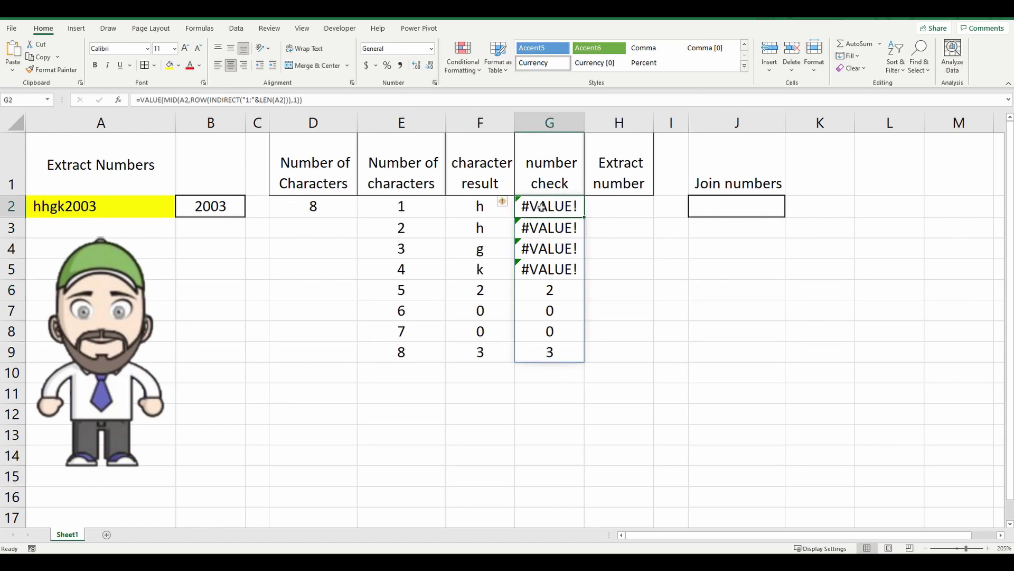
pyautogui.moveTo(305, 99); pyautogui.dragTo(141, 102)
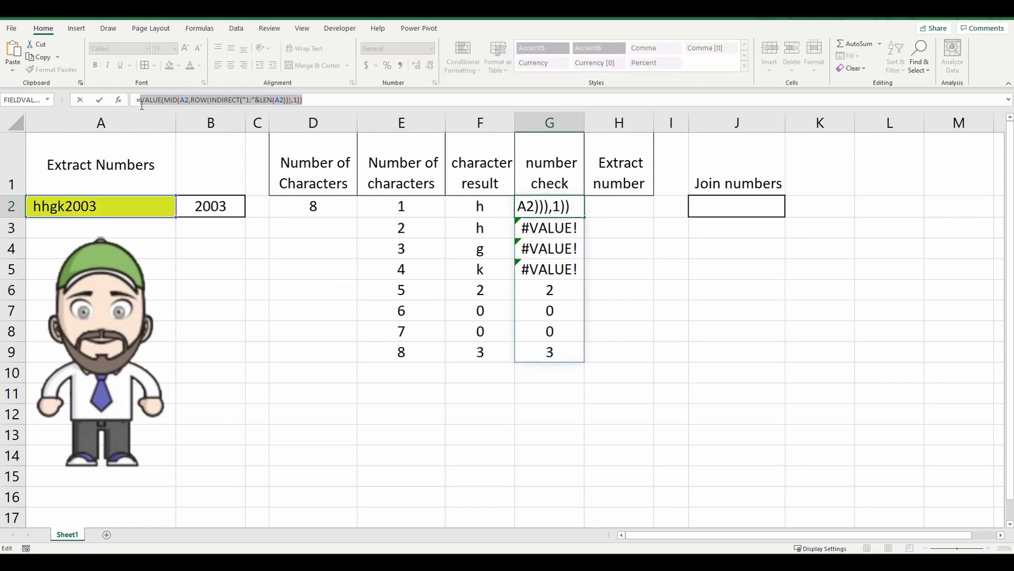
pyautogui.click(614, 207)
pyautogui.press('Tab')
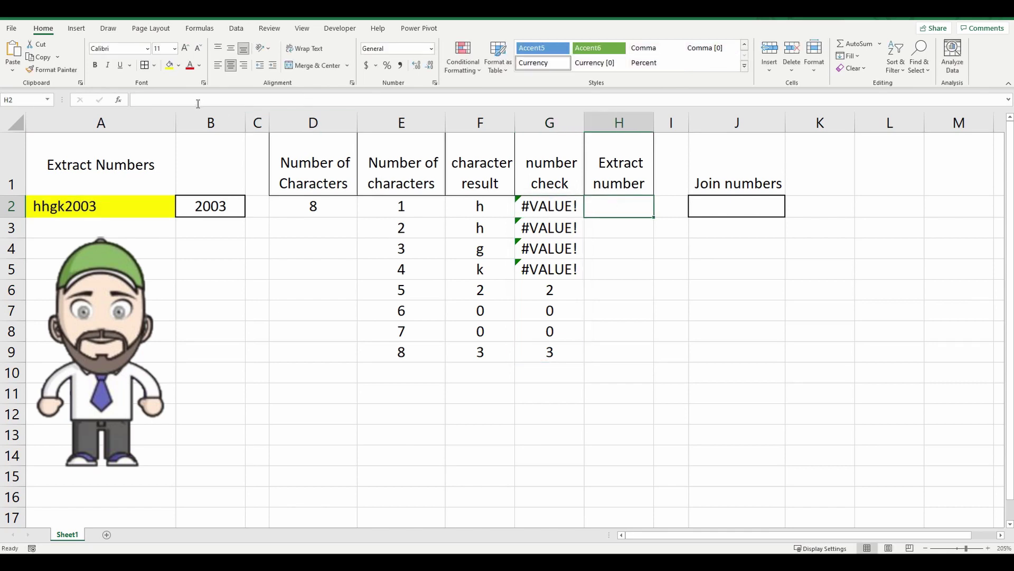
pyautogui.click(198, 100)
pyautogui.write('VALUE(MID(A2,ROW(INDIRECT("1:"&LEN(A2))),1))')
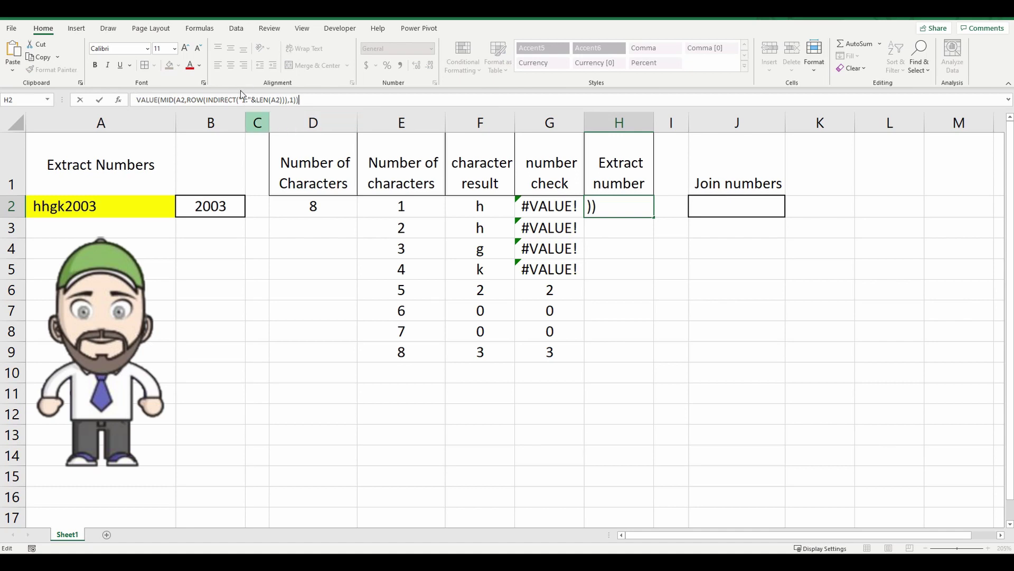
# Wrap H2's formula in IFERROR(...,"") so letters stay blank and digits show 2, 0, 0, 3
pyautogui.click(138, 99)
pyautogui.write('=')
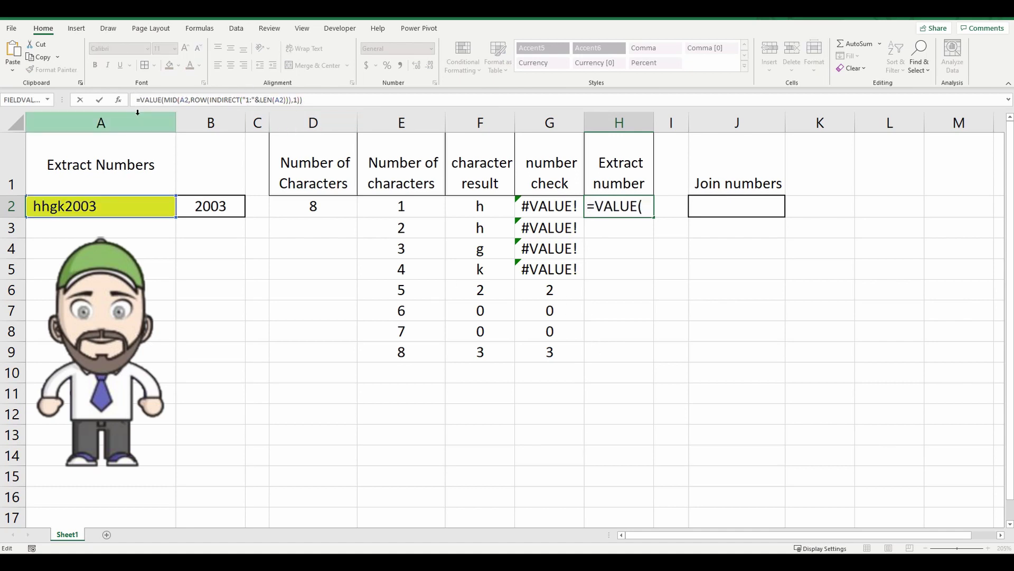
pyautogui.write('iferror')
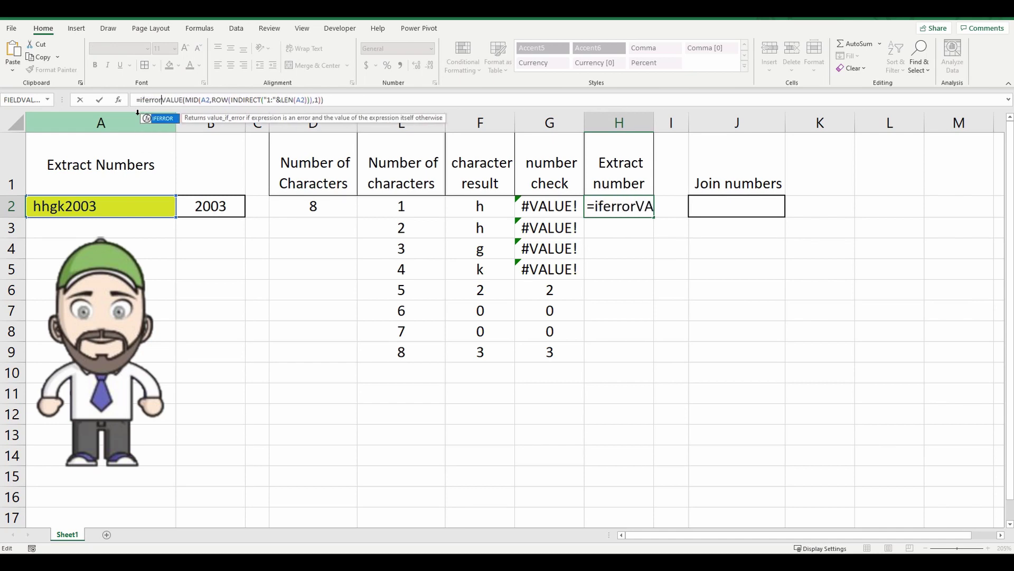
pyautogui.write('(')
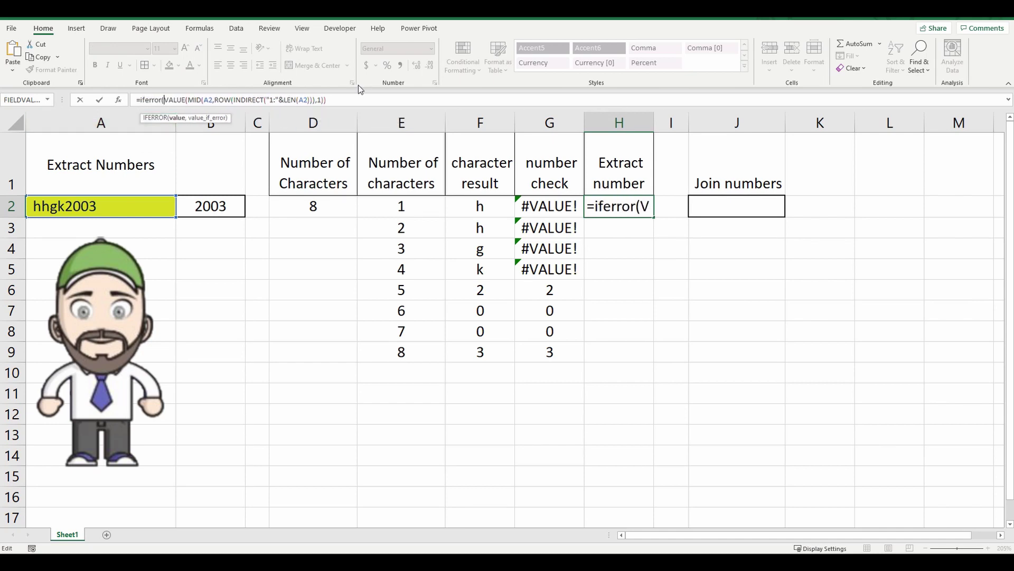
pyautogui.click(327, 100)
pyautogui.write(',')
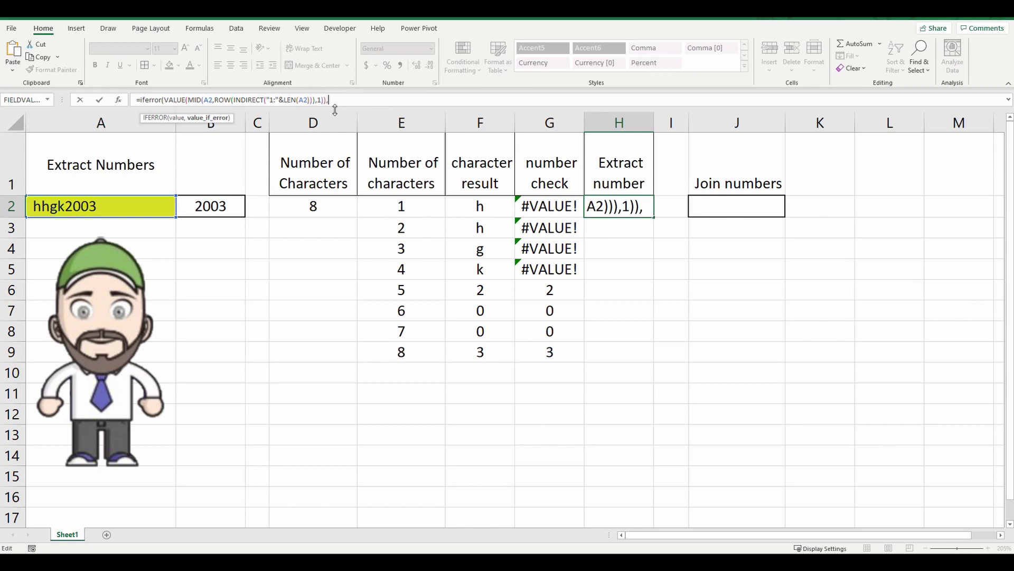
pyautogui.write('""')
pyautogui.write(')')
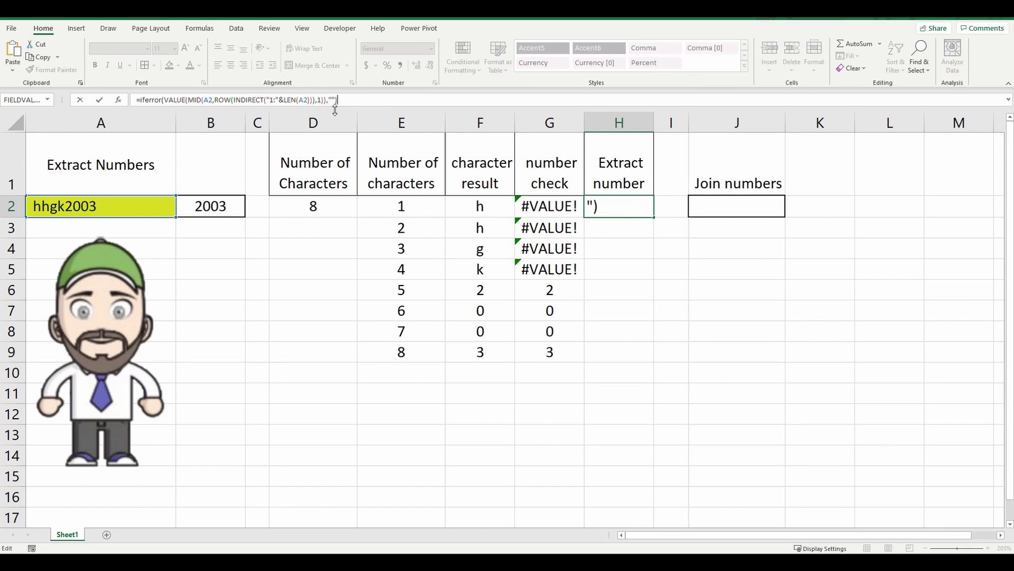
pyautogui.press('Return')
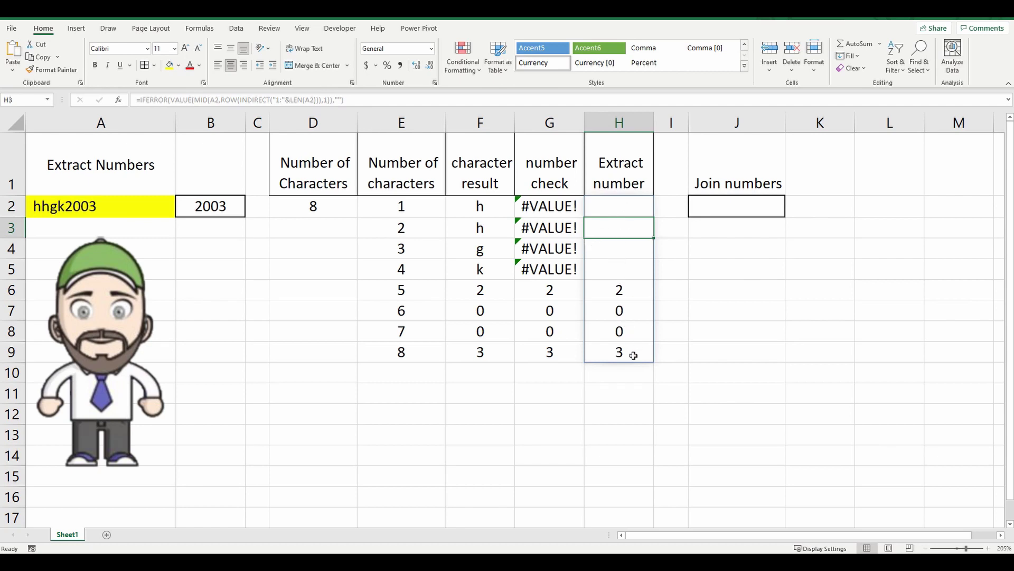
pyautogui.click(737, 206)
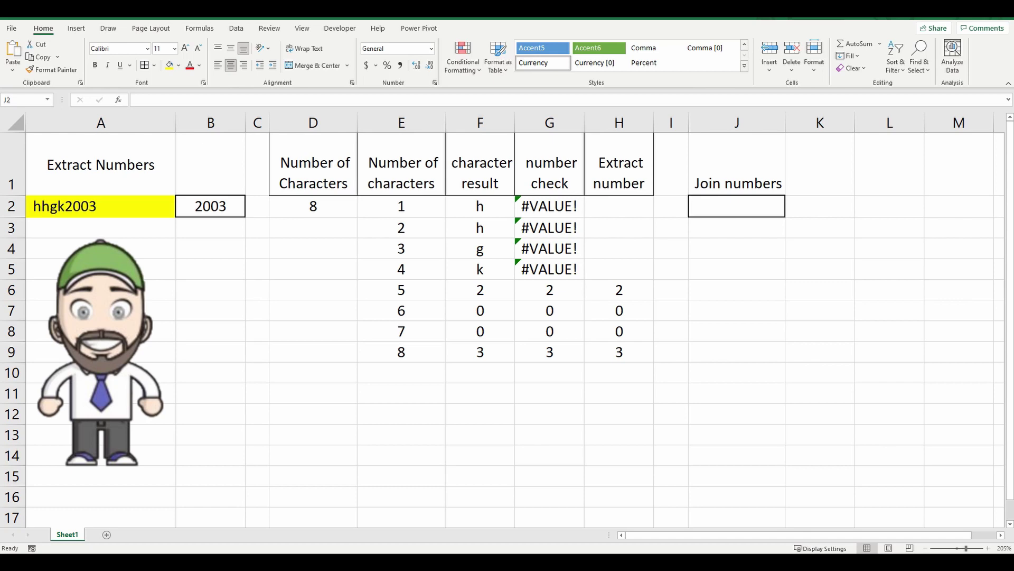
# Copy the IFERROR formula text from H2 and move to J2
pyautogui.click(614, 205)
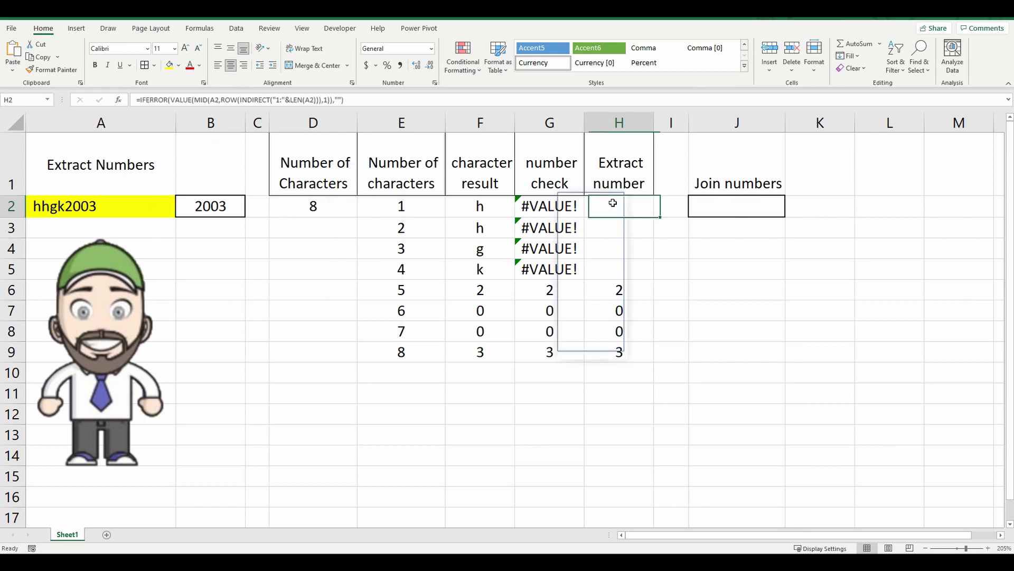
pyautogui.moveTo(139, 99); pyautogui.dragTo(346, 100)
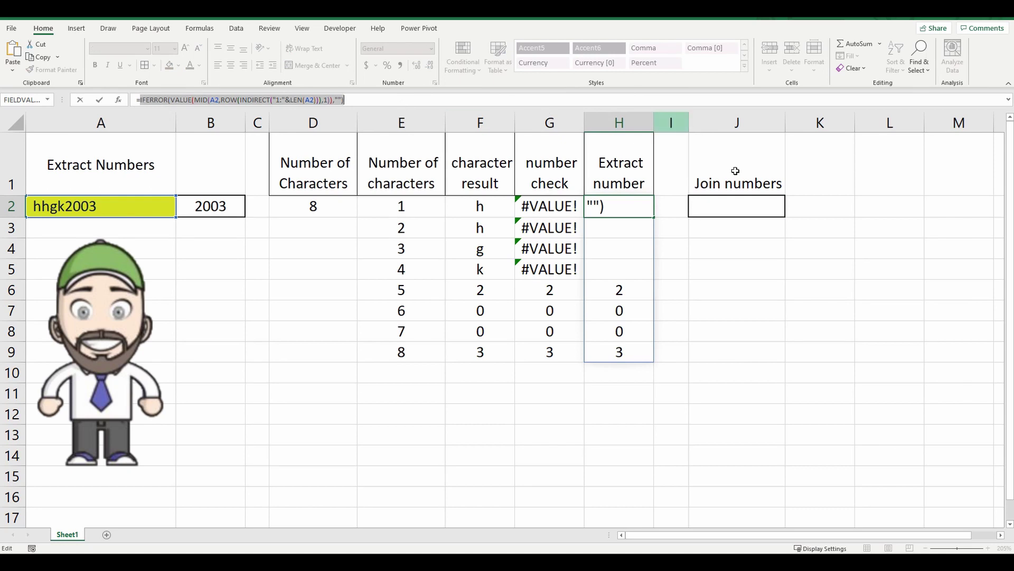
pyautogui.press('Escape')
pyautogui.click(722, 208)
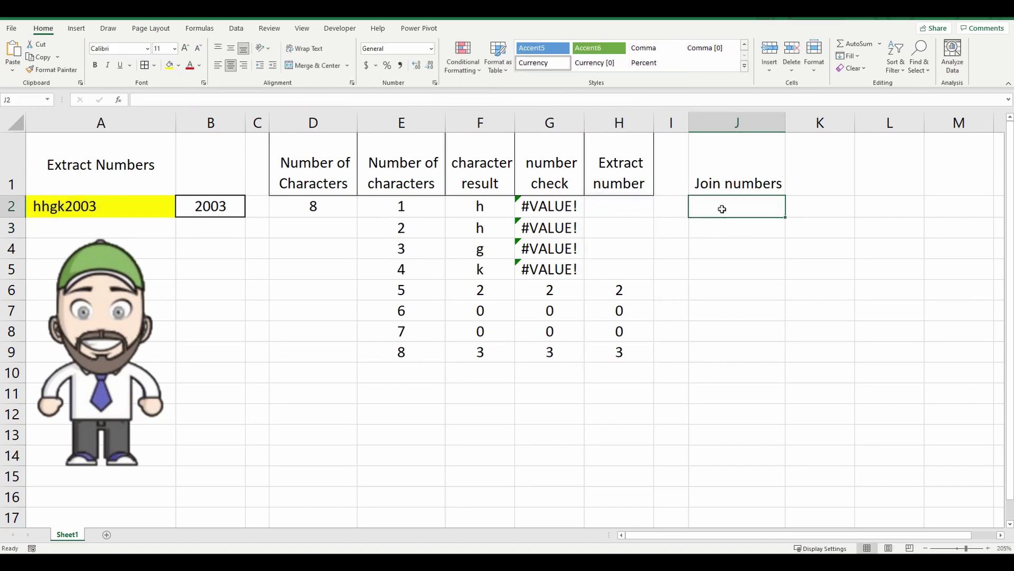
pyautogui.write('=')
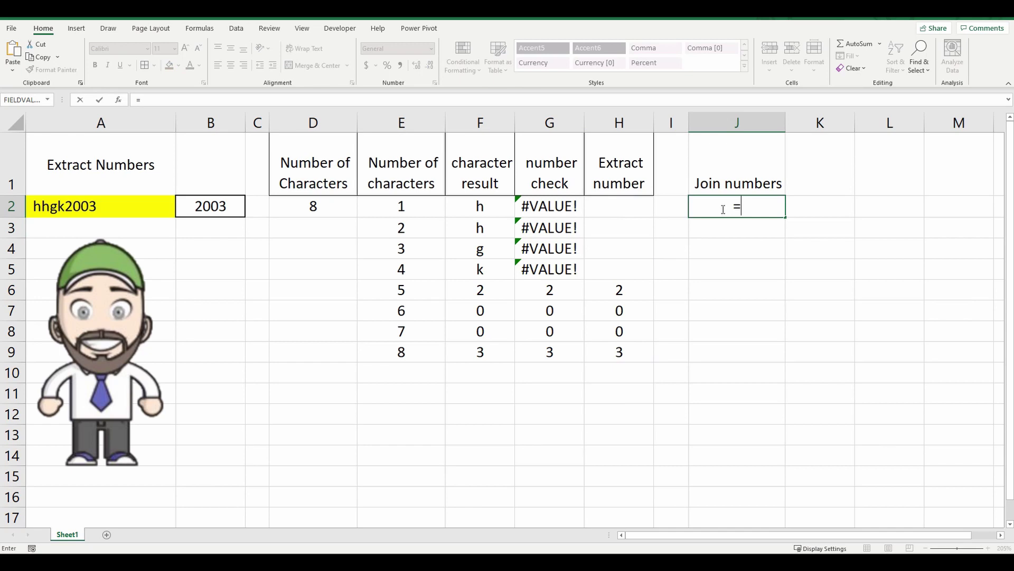
pyautogui.write('textjoin')
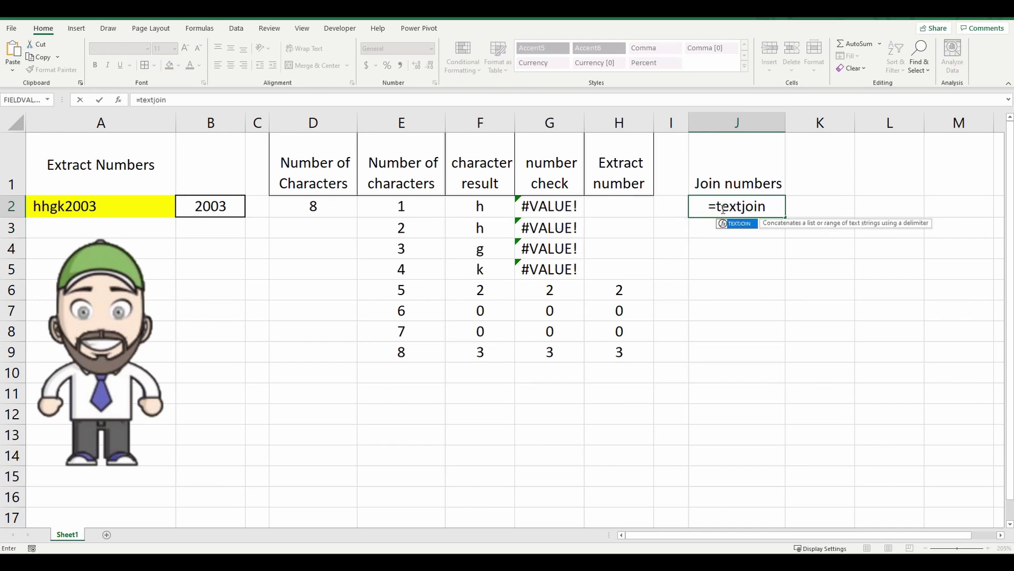
pyautogui.write('(')
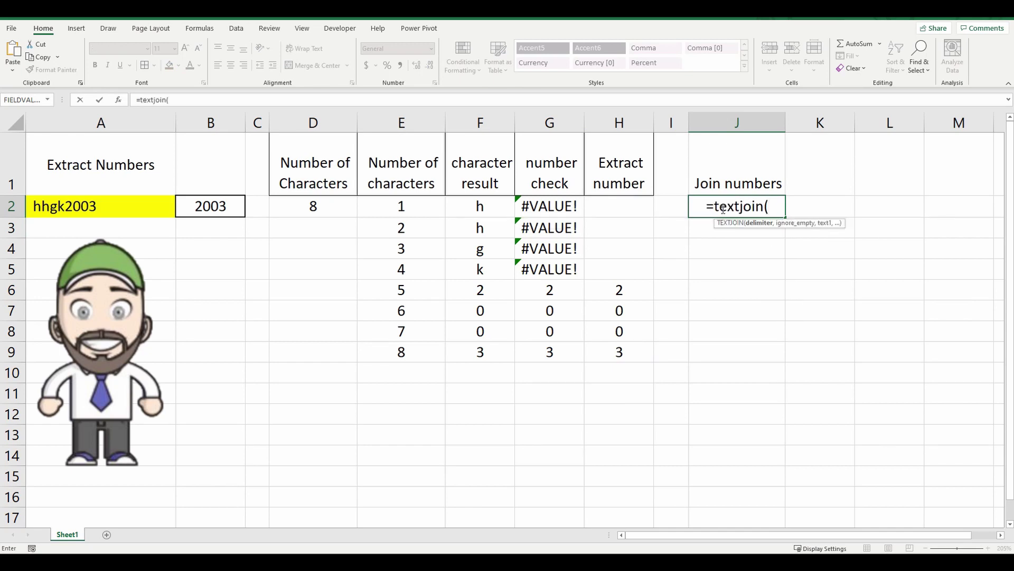
pyautogui.write('""')
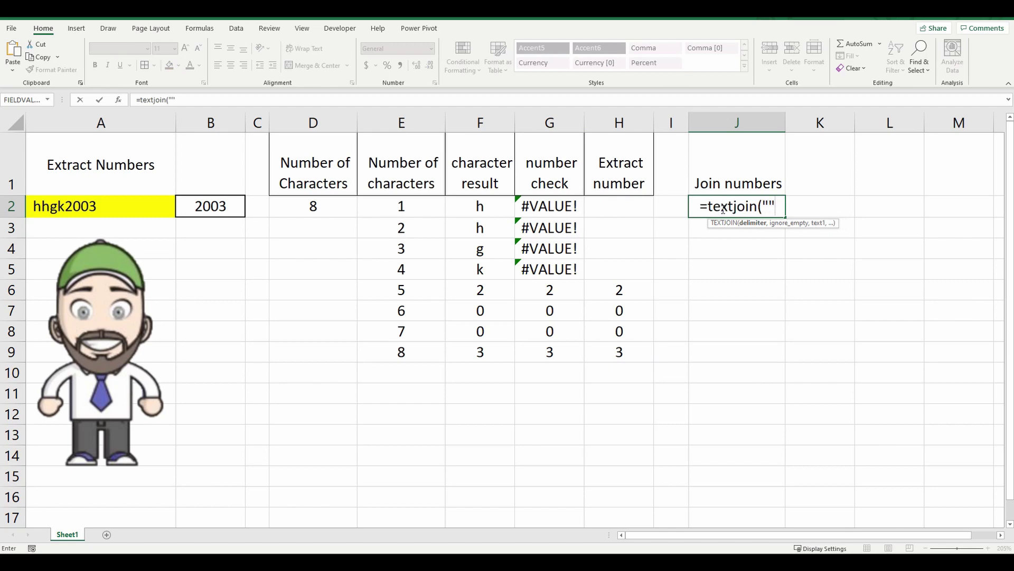
pyautogui.write(',')
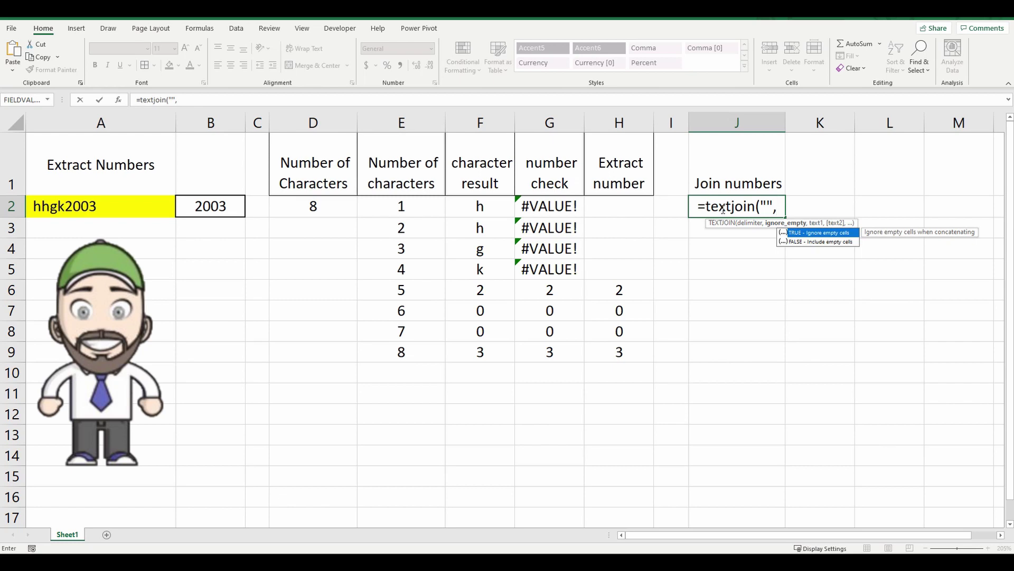
pyautogui.write('true')
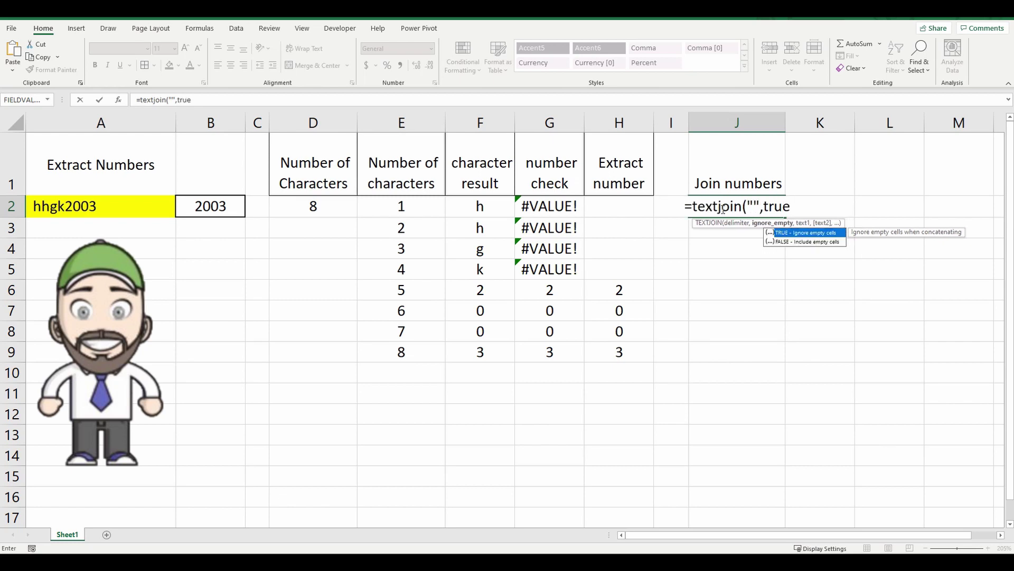
pyautogui.write(',')
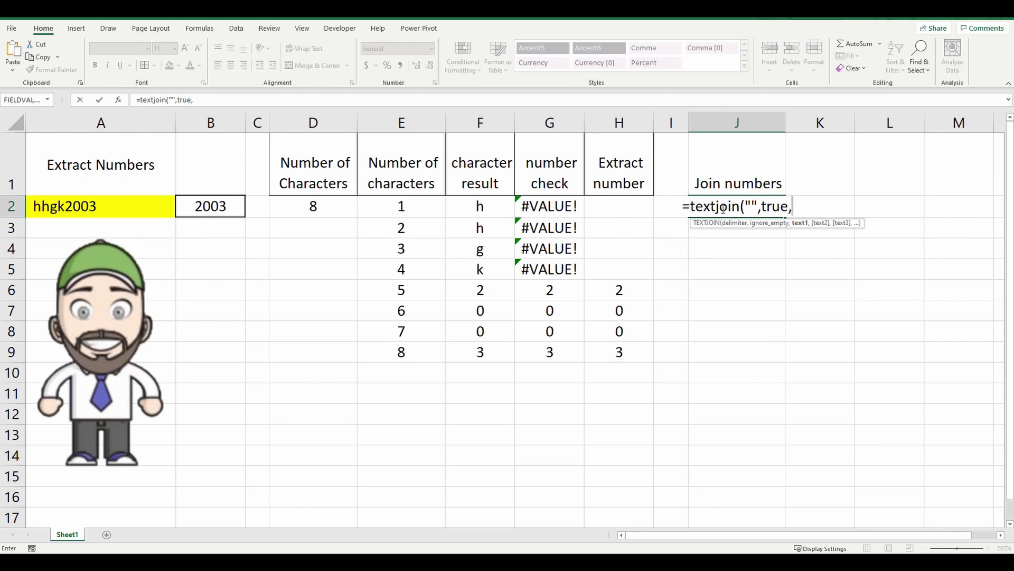
# Enter =TEXTJOIN("",TRUE, ...) around the pasted formula in J2 so it returns 2003
pyautogui.write('IFERROR(VALUE(MID(A2,ROW(INDIRECT("1:"&LEN(A2))),1)),"")')
pyautogui.write(')')
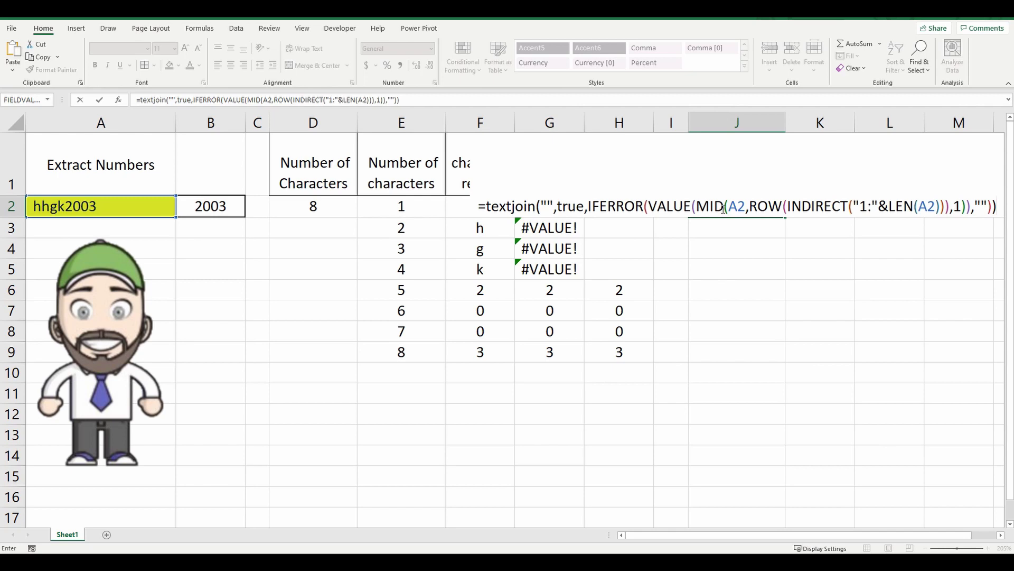
pyautogui.press('Return')
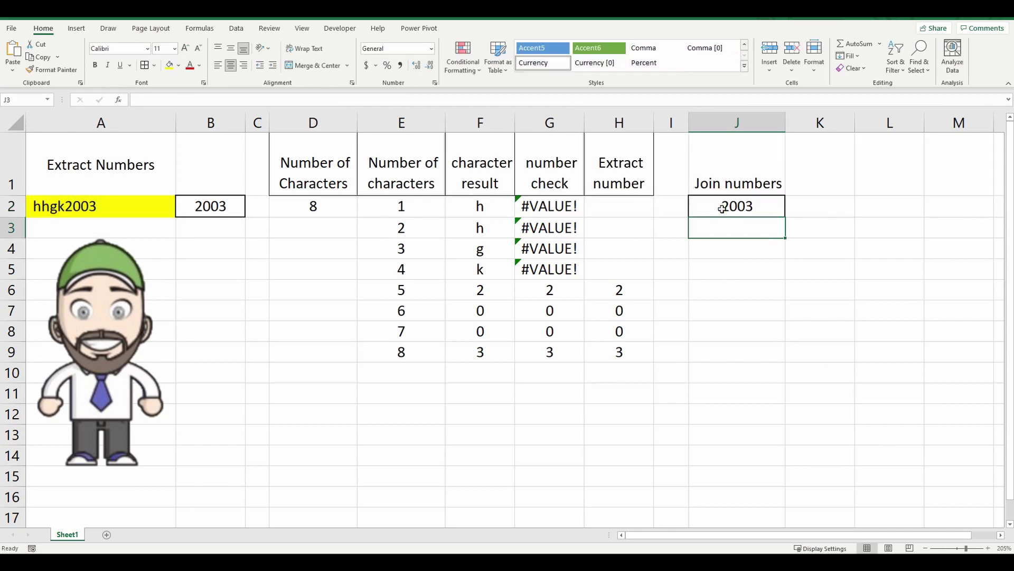
pyautogui.click(755, 204)
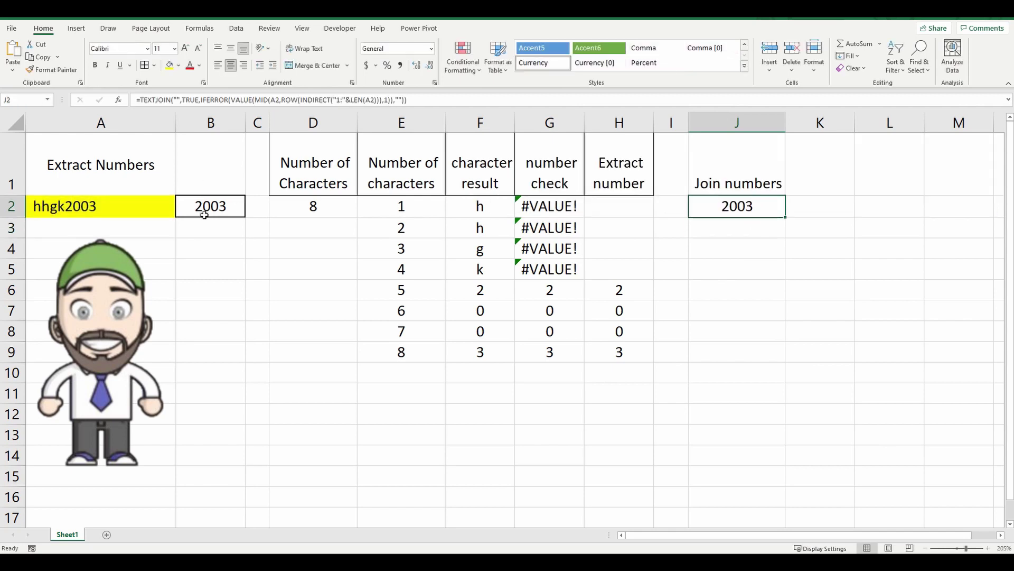
# Enter dsfjk98797hfh in A2 so the sheet shows 13 characters and J2 extracts 98797
pyautogui.click(111, 204)
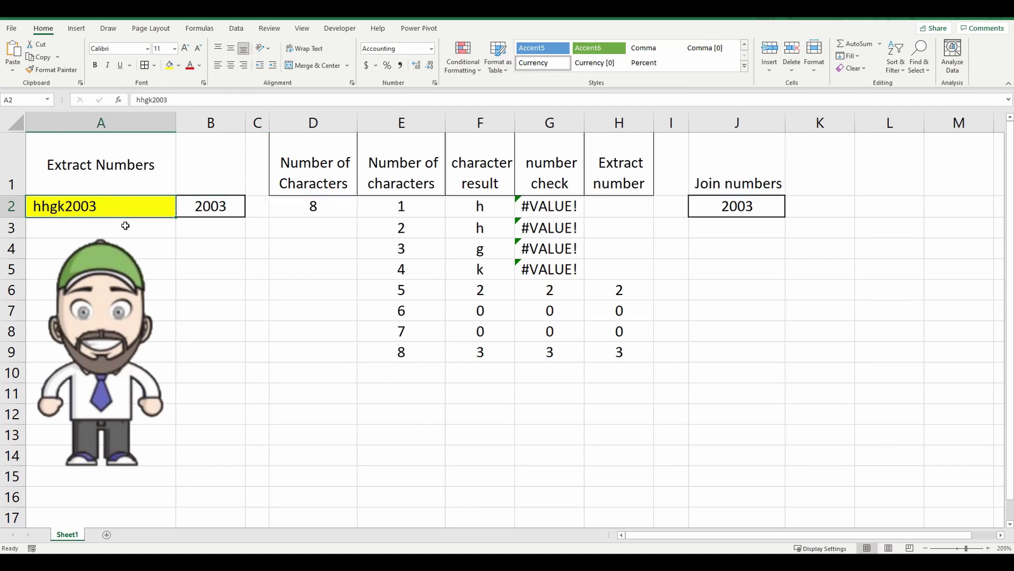
pyautogui.write('dsfjk98')
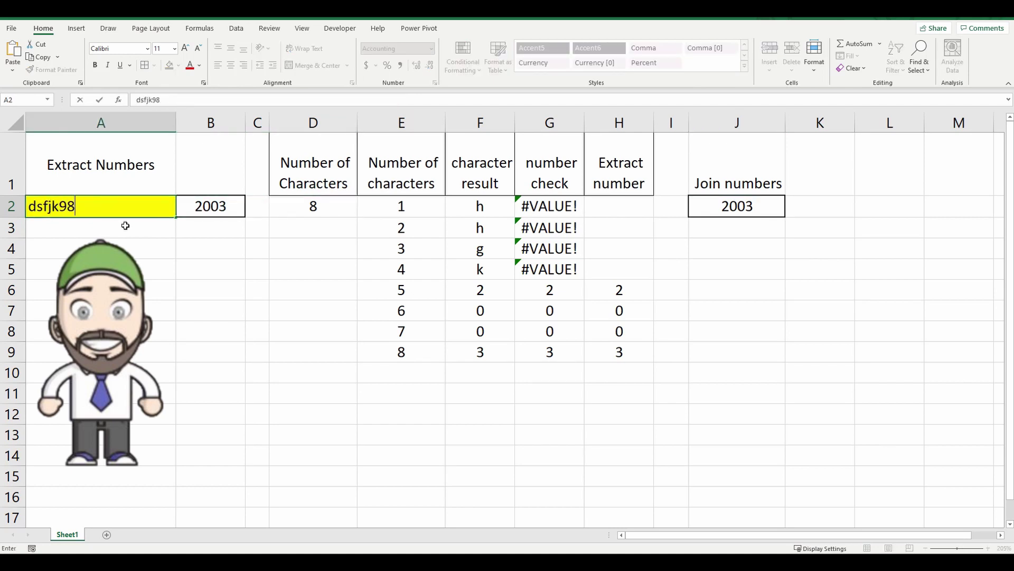
pyautogui.write('797hfh')
pyautogui.press('Return')
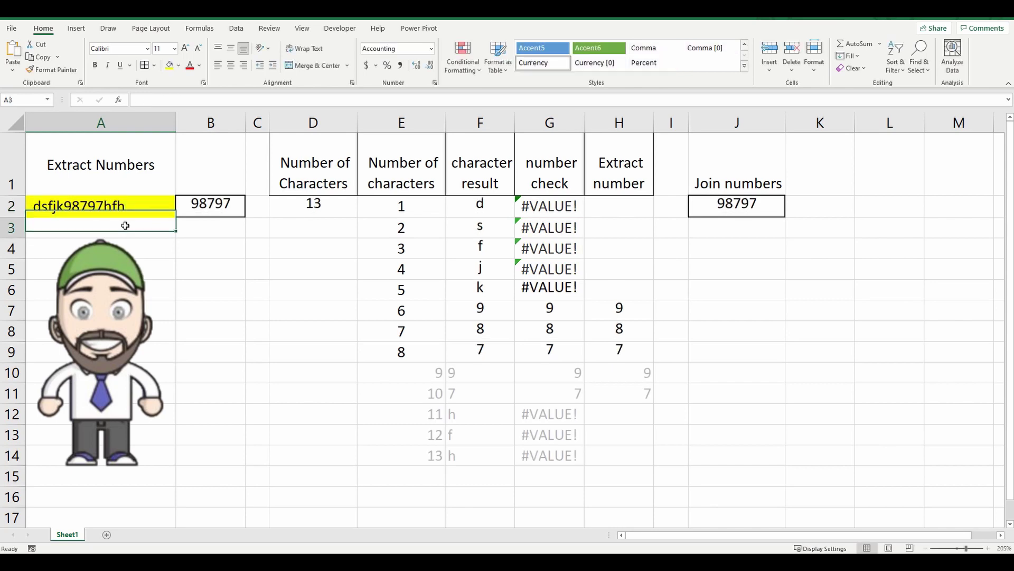